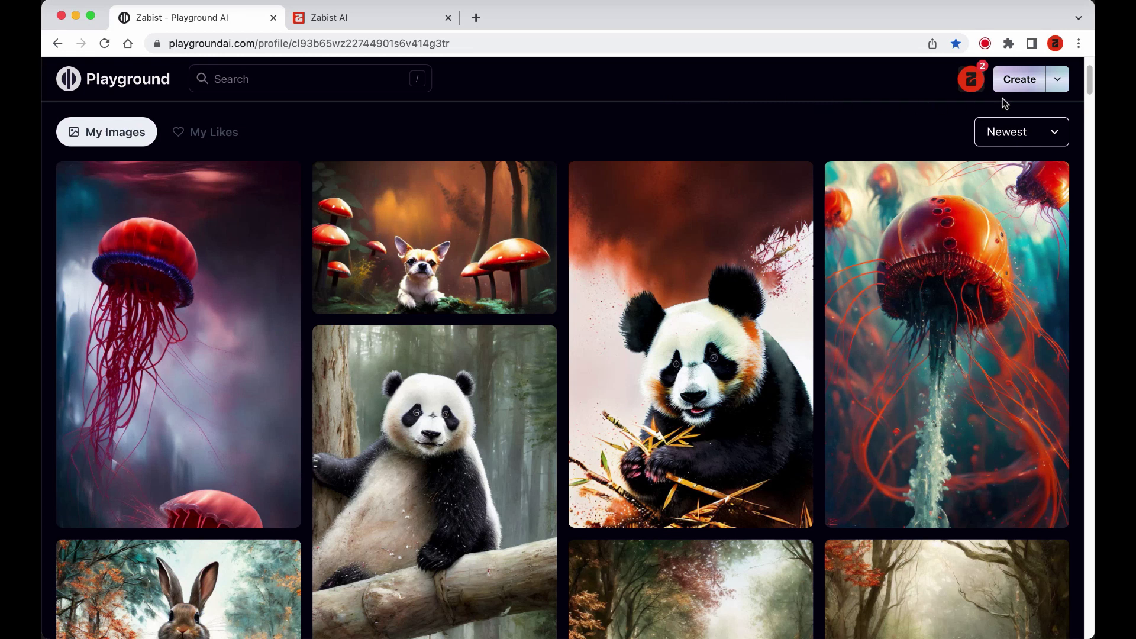
# - Start a new creation on a board from the Create menu, then show and close the logo menu
pyautogui.click(1059, 82)
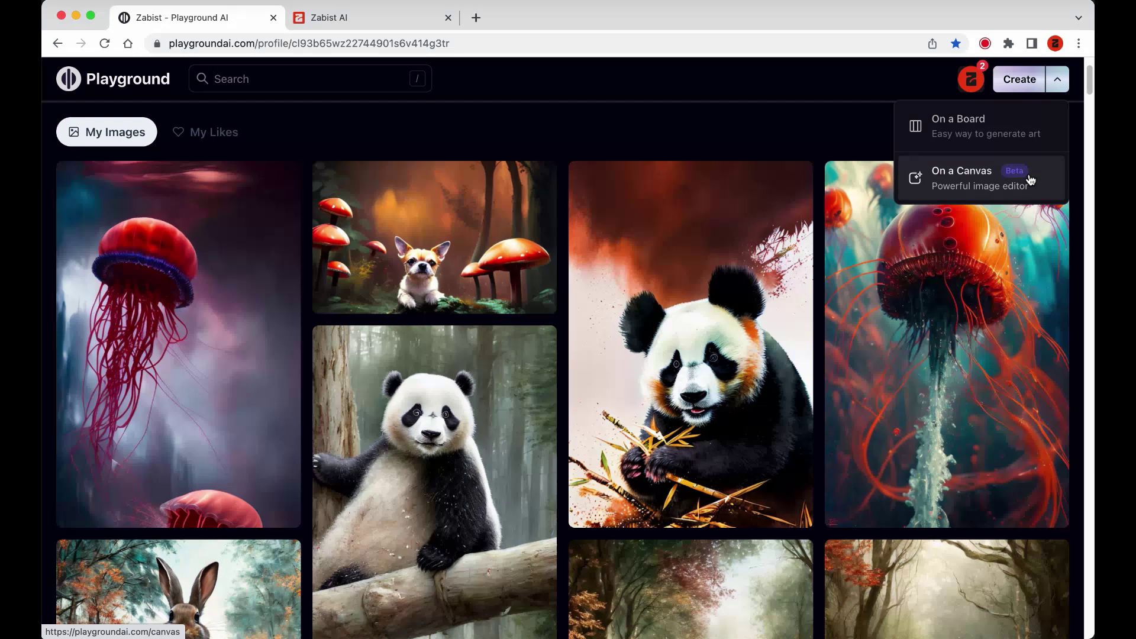
pyautogui.click(1020, 79)
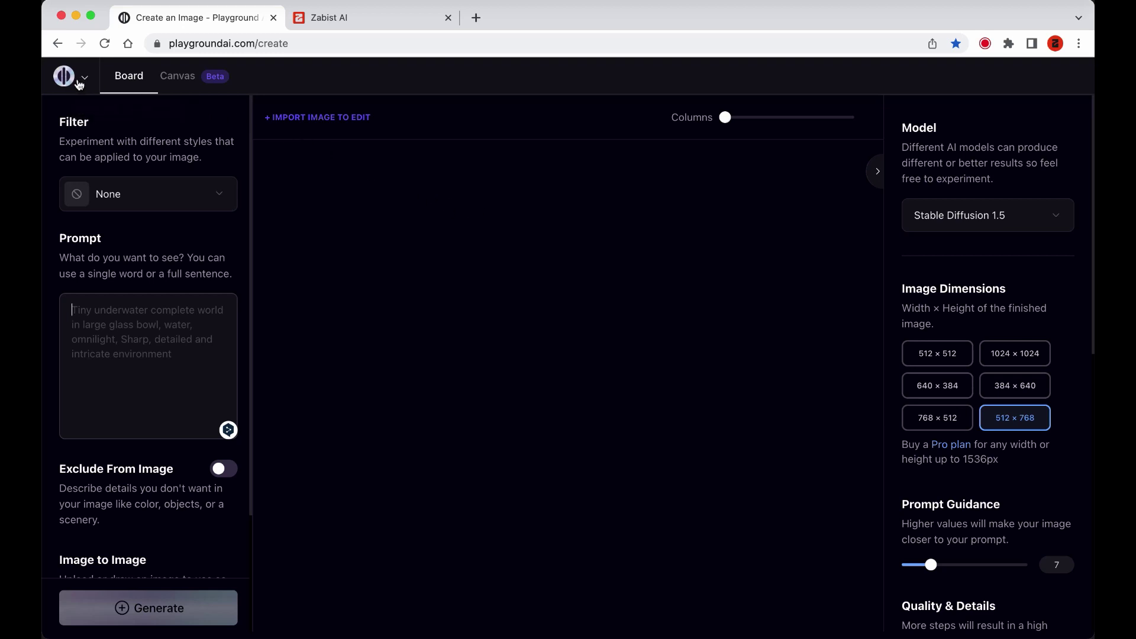
pyautogui.click(79, 84)
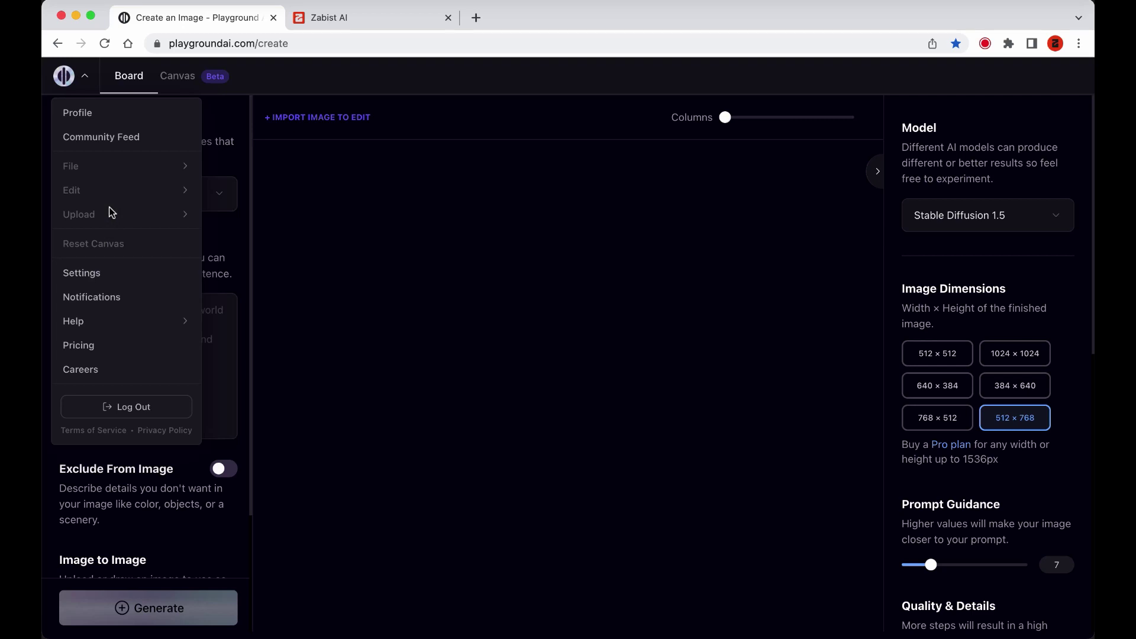
pyautogui.click(482, 314)
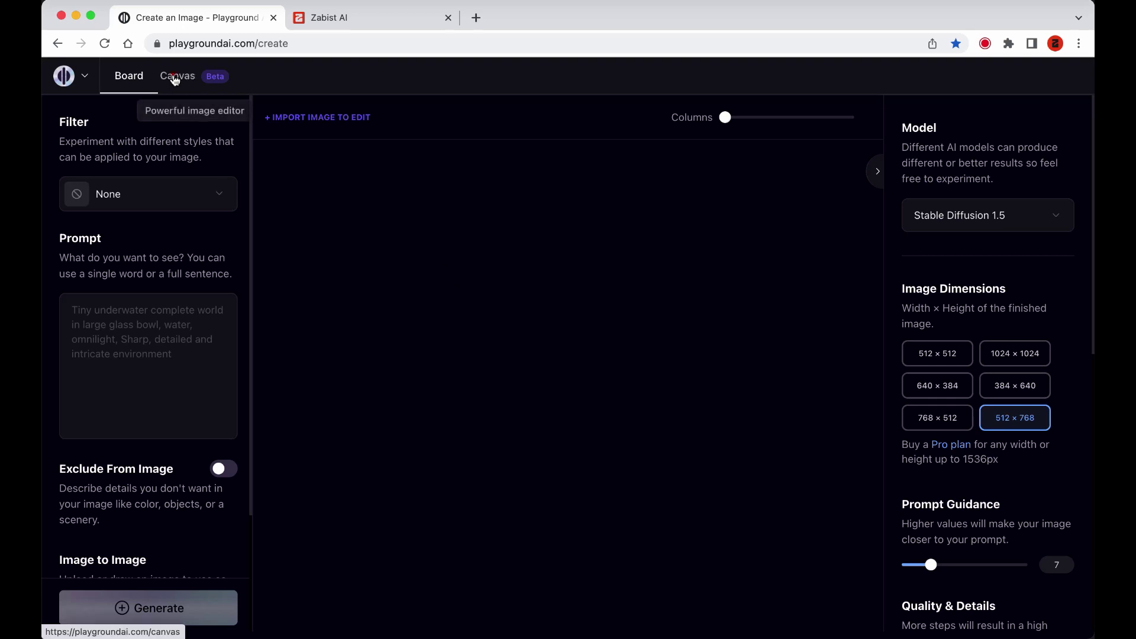
# - Switch to the Canvas editor and play, then close, the Outpainting tutorial
pyautogui.click(172, 80)
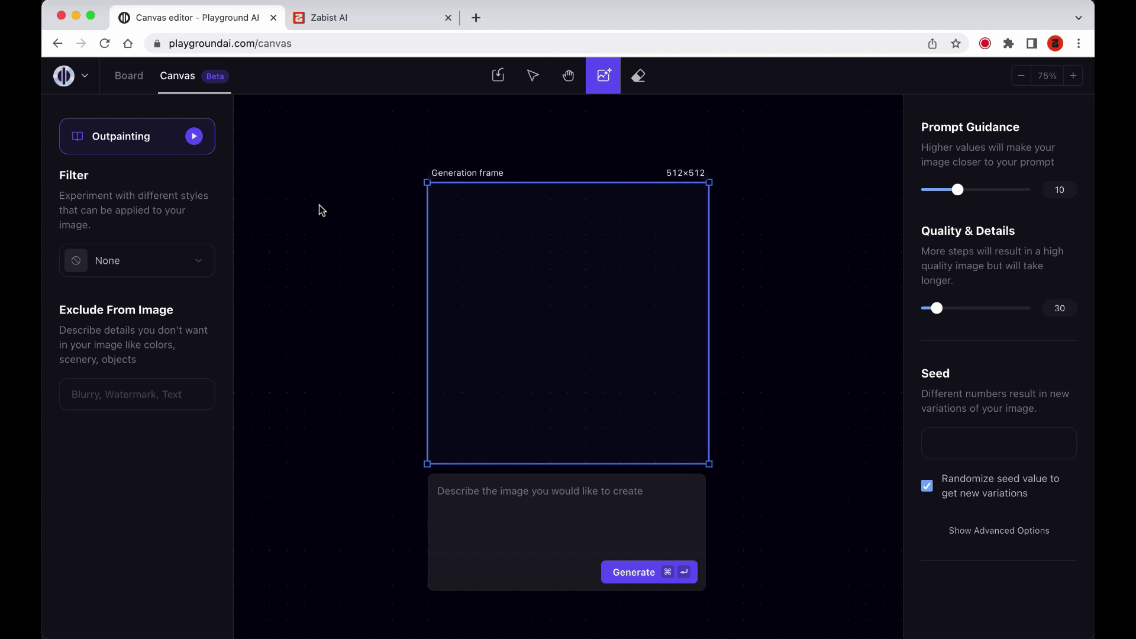
pyautogui.click(194, 136)
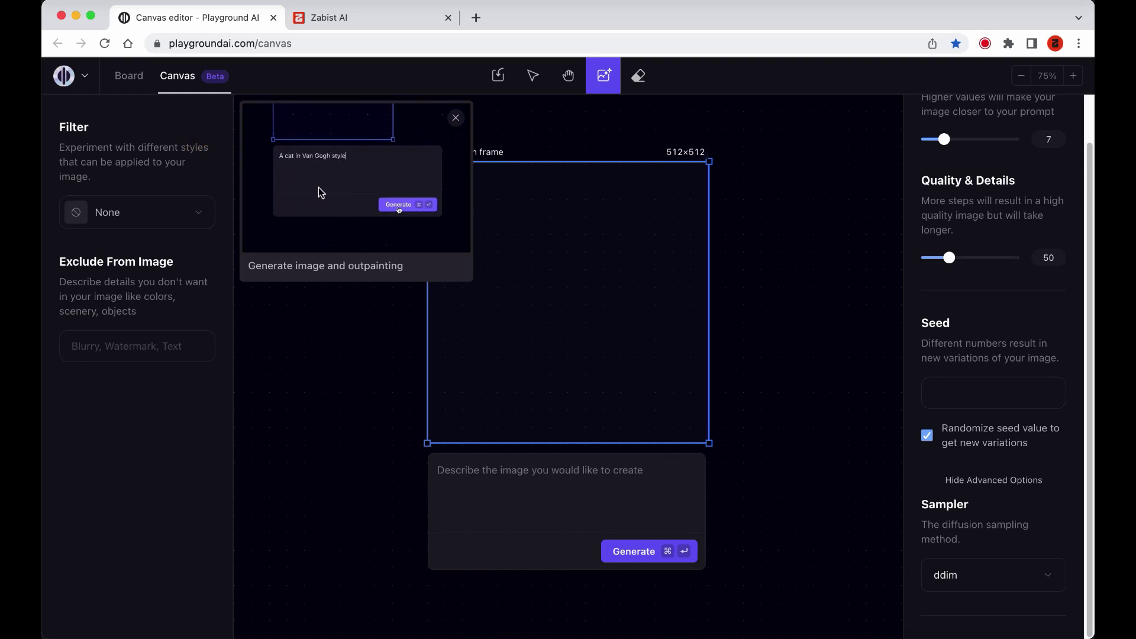
pyautogui.click(455, 118)
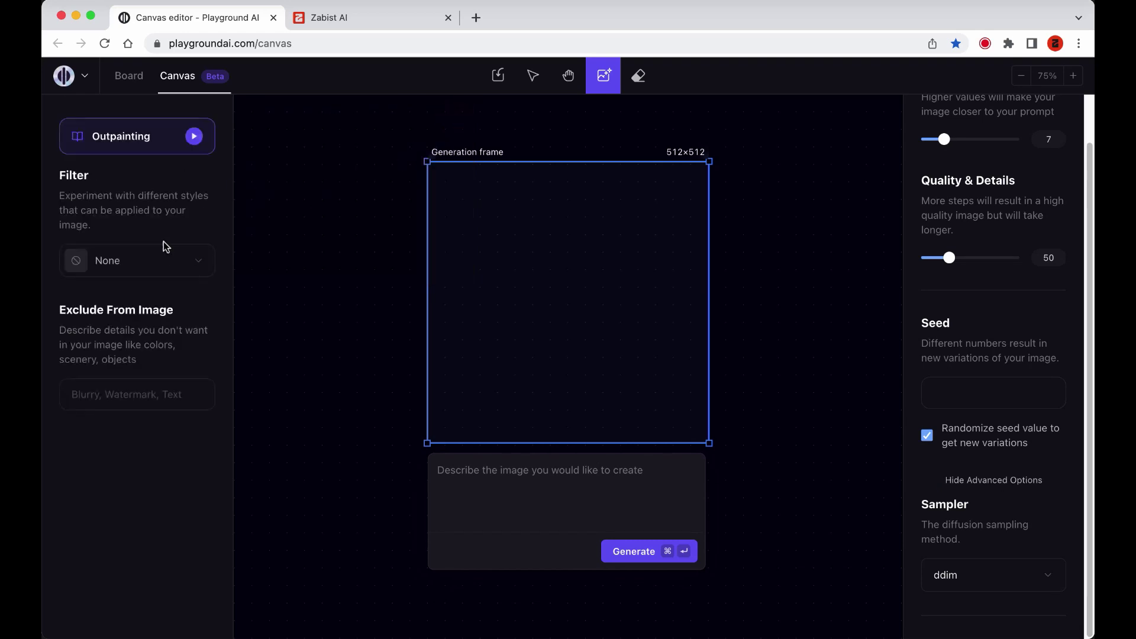
# - Browse the Filter style list, leaving the filter at None
pyautogui.click(197, 264)
pyautogui.scroll(-3, 511, 330)
pyautogui.scroll(2, 512, 330)
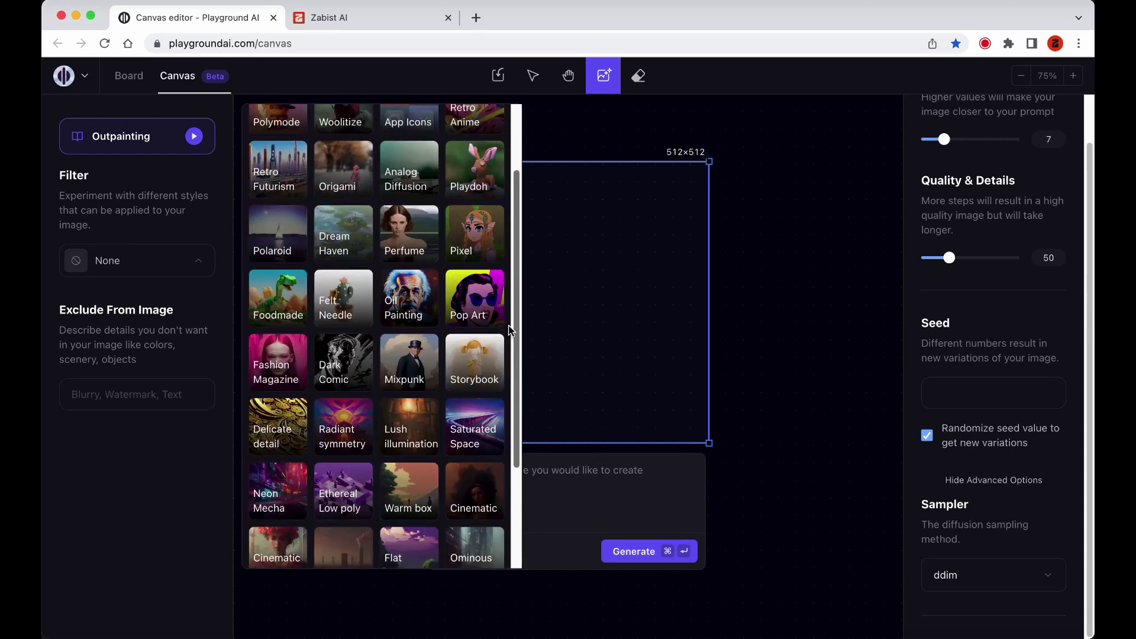
pyautogui.scroll(2, 404, 339)
pyautogui.scroll(-5, 323, 362)
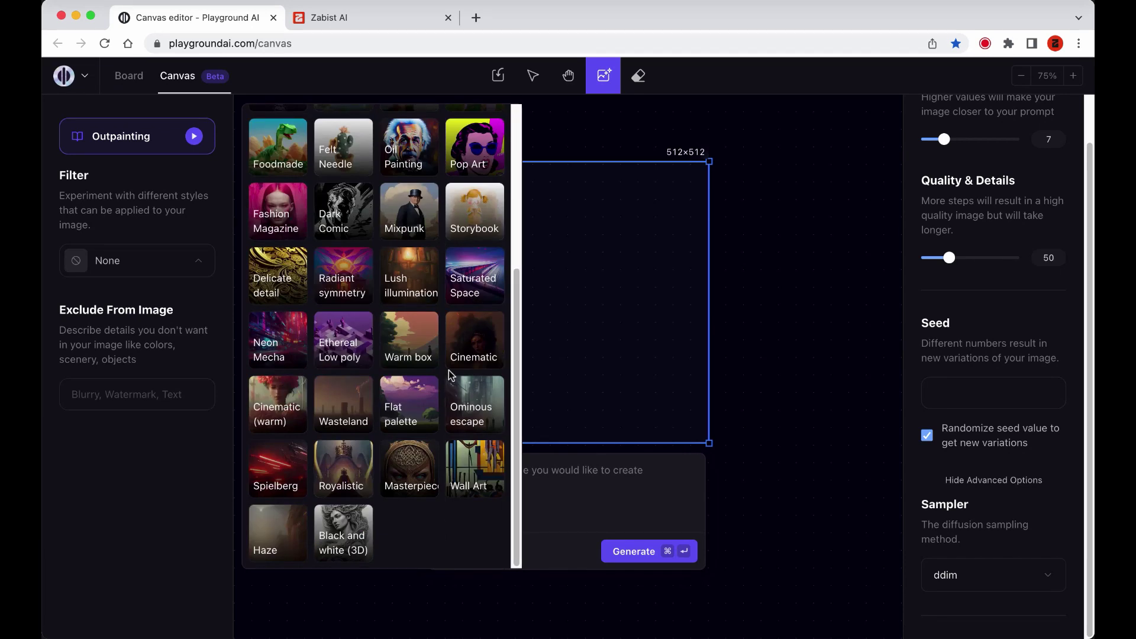
pyautogui.click(201, 261)
# - Check the Exclude From Image field, keep the ddim sampler, and focus the prompt box
pyautogui.click(173, 387)
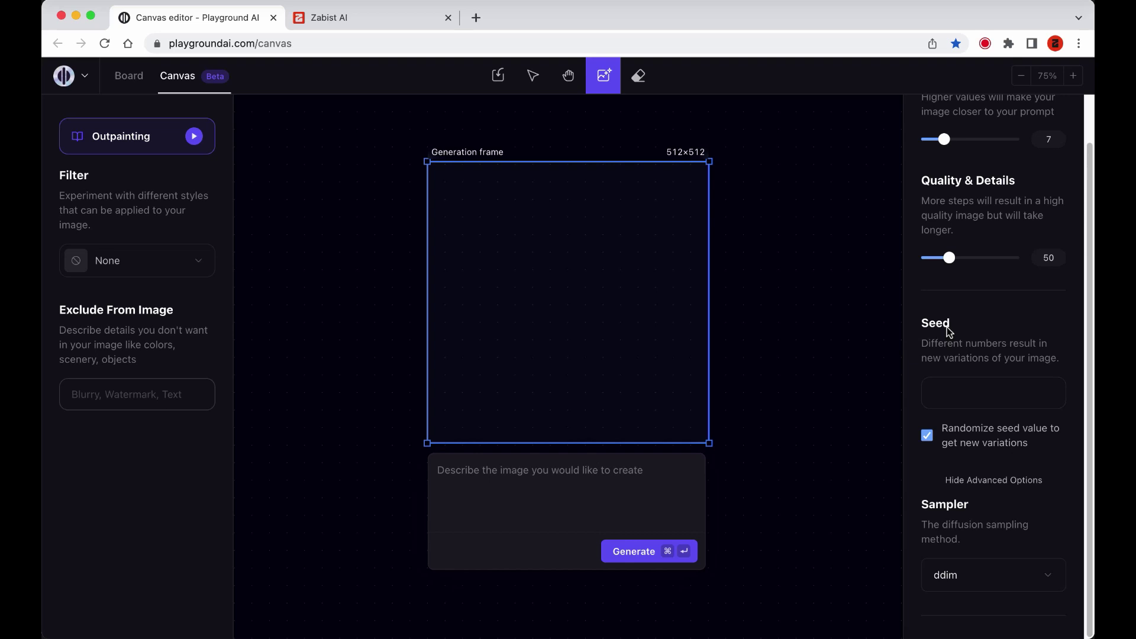
pyautogui.scroll(1, 976, 320)
pyautogui.scroll(2, 976, 320)
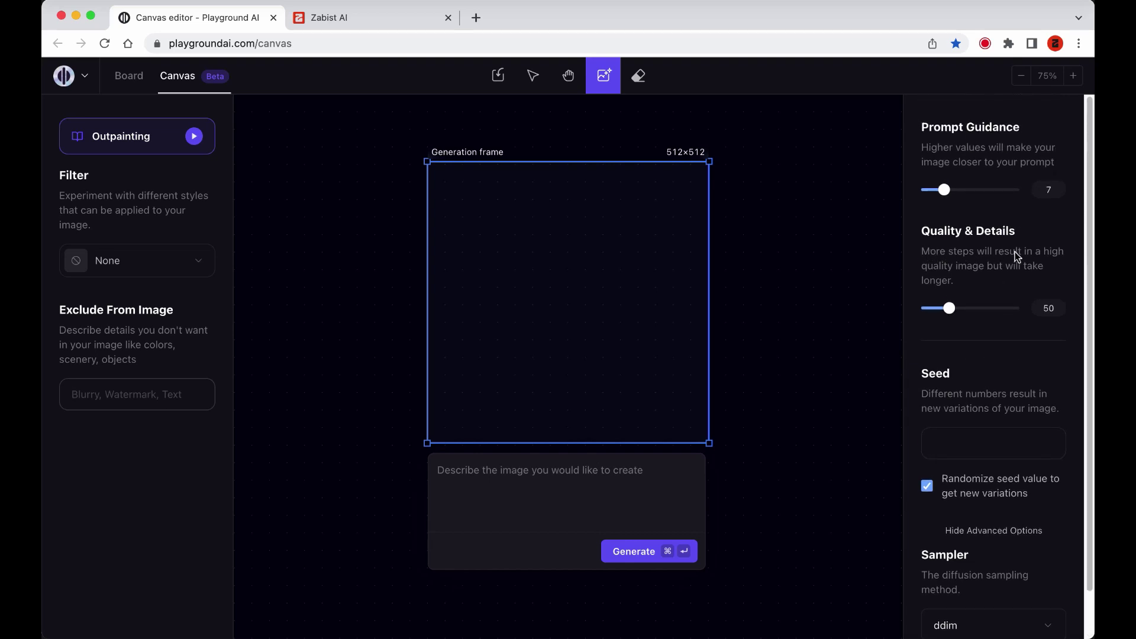
pyautogui.scroll(-1, 1015, 251)
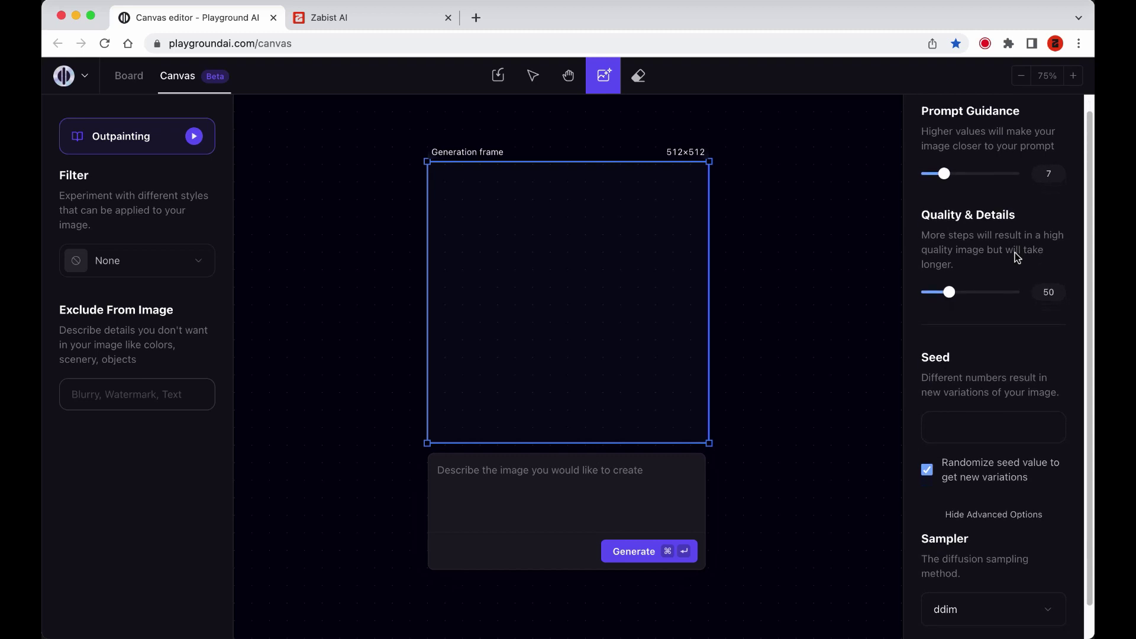
pyautogui.scroll(-2, 1016, 255)
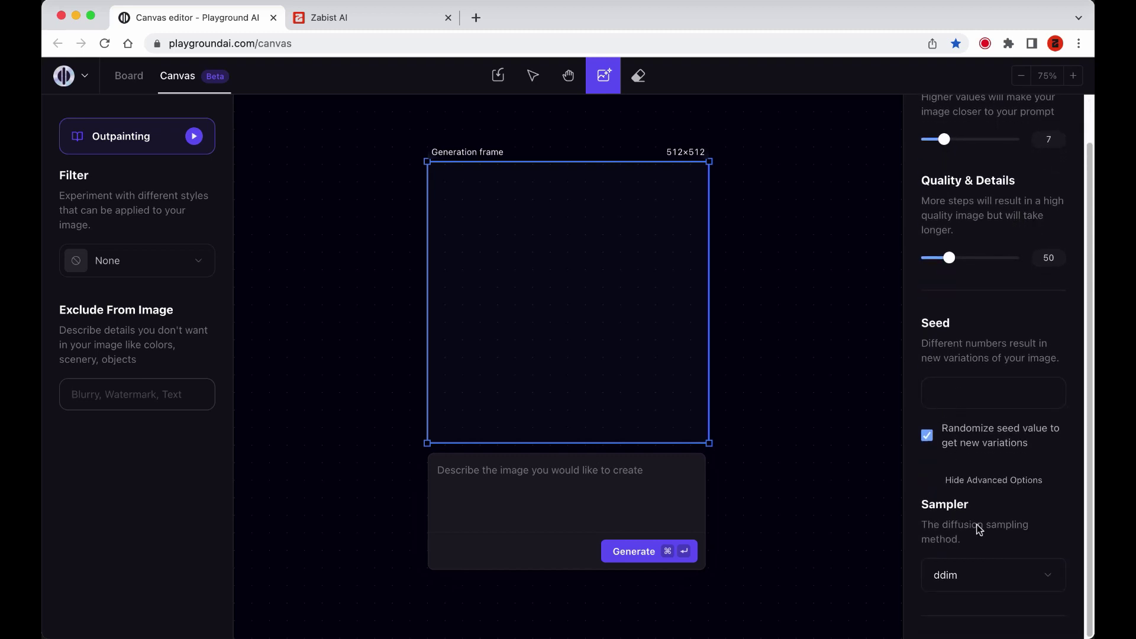
pyautogui.click(986, 583)
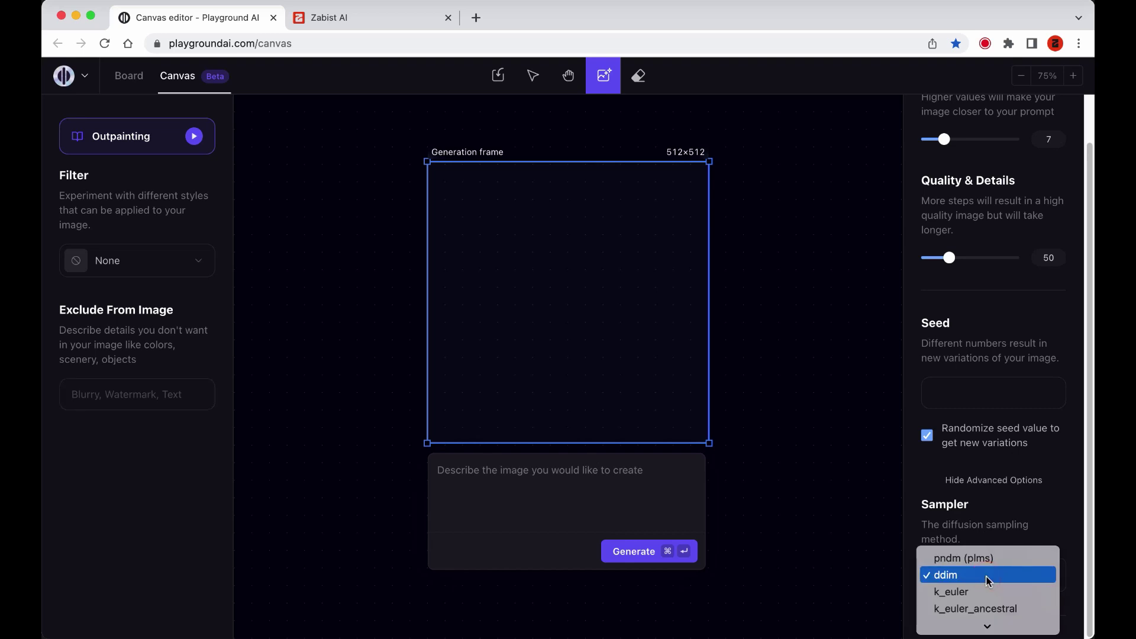
pyautogui.click(987, 577)
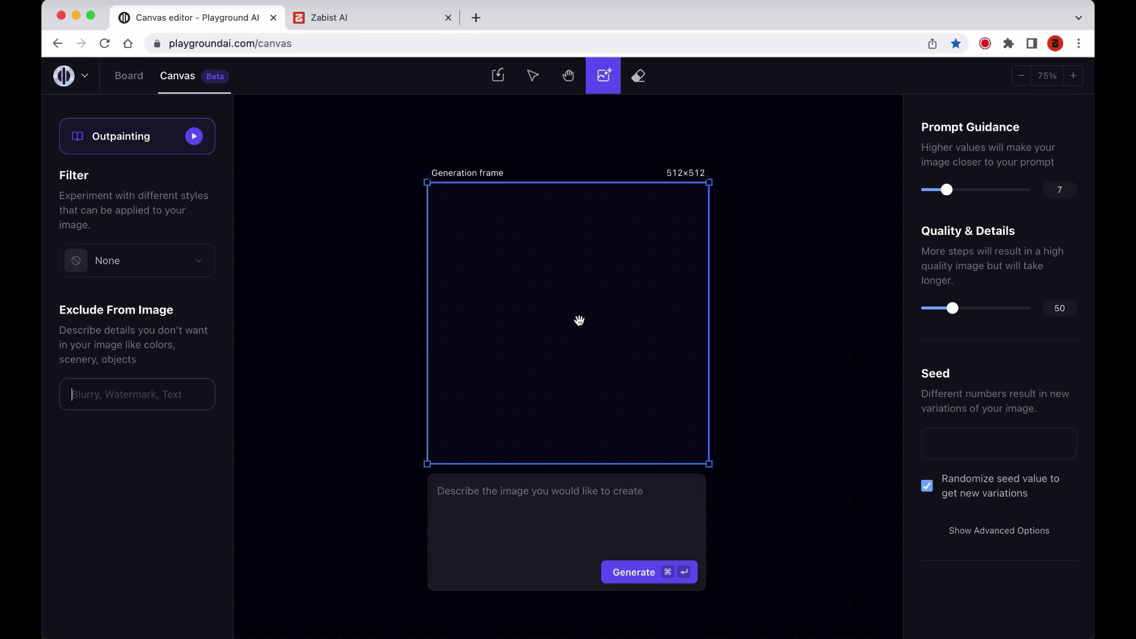
pyautogui.click(437, 491)
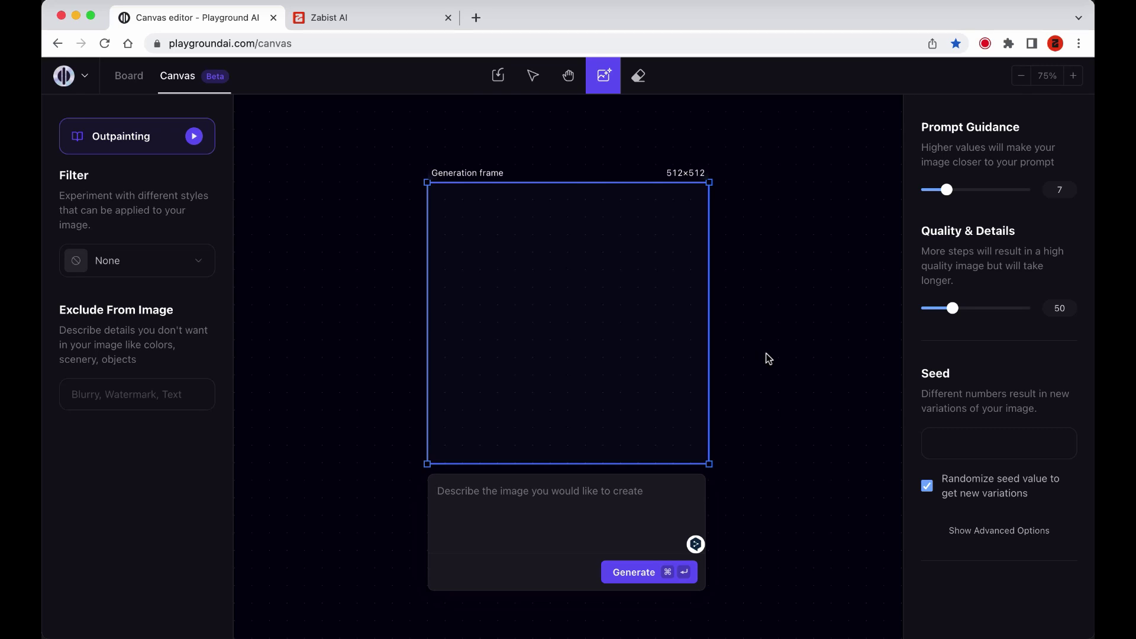
pyautogui.click(784, 342)
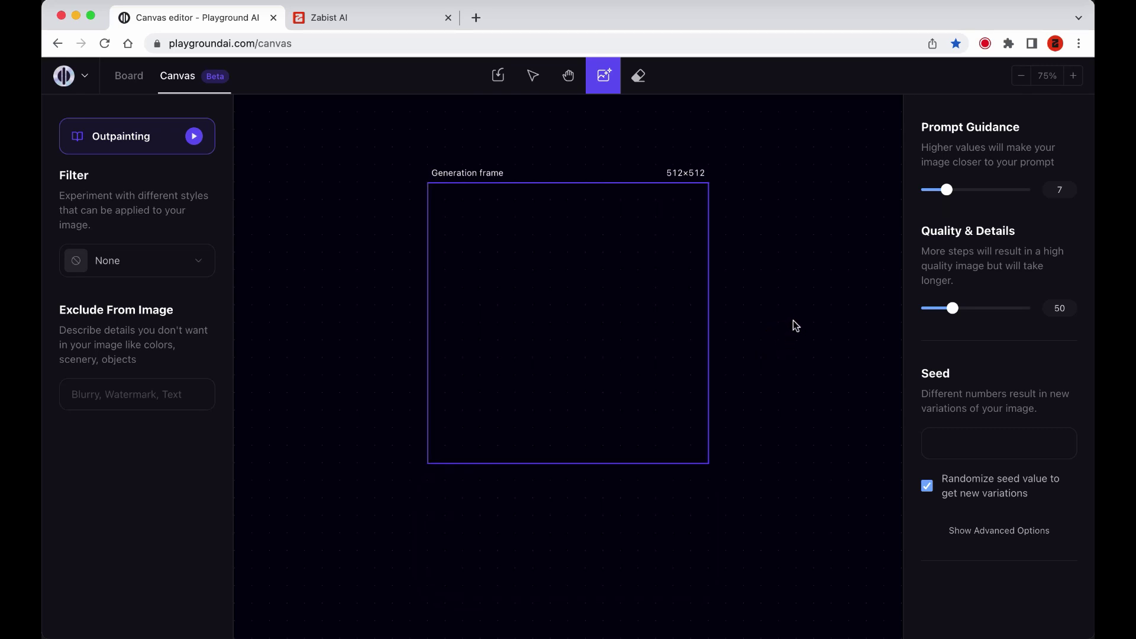
pyautogui.click(794, 322)
pyautogui.click(359, 274)
pyautogui.click(550, 288)
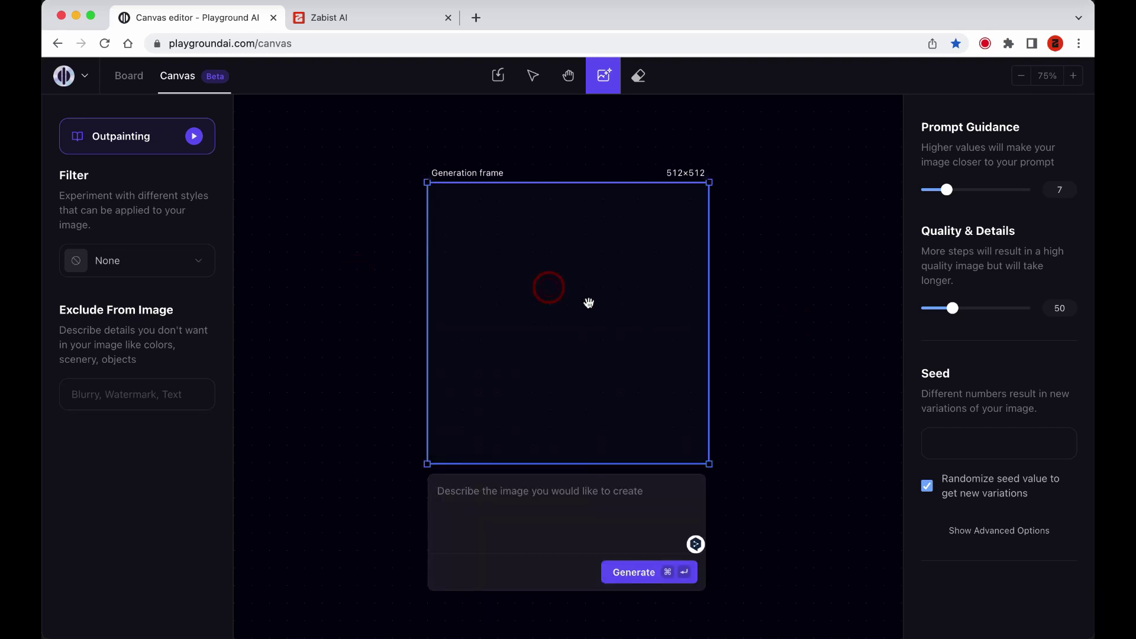
pyautogui.moveTo(601, 302); pyautogui.dragTo(562, 306)
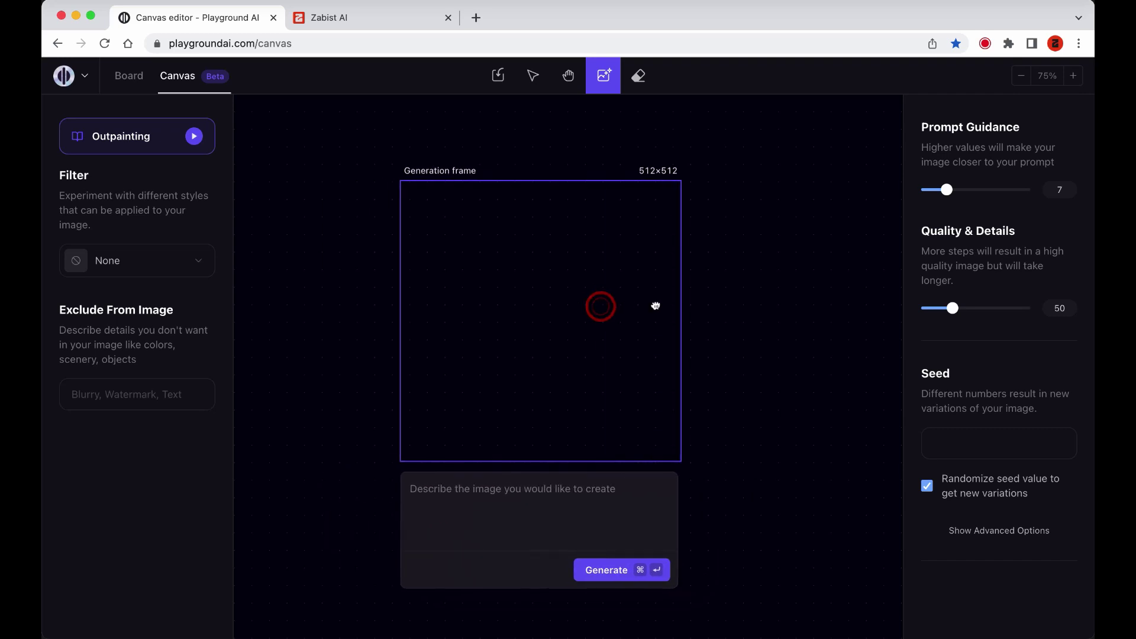
pyautogui.moveTo(656, 306); pyautogui.dragTo(605, 300)
pyautogui.scroll(-5, 605, 300)
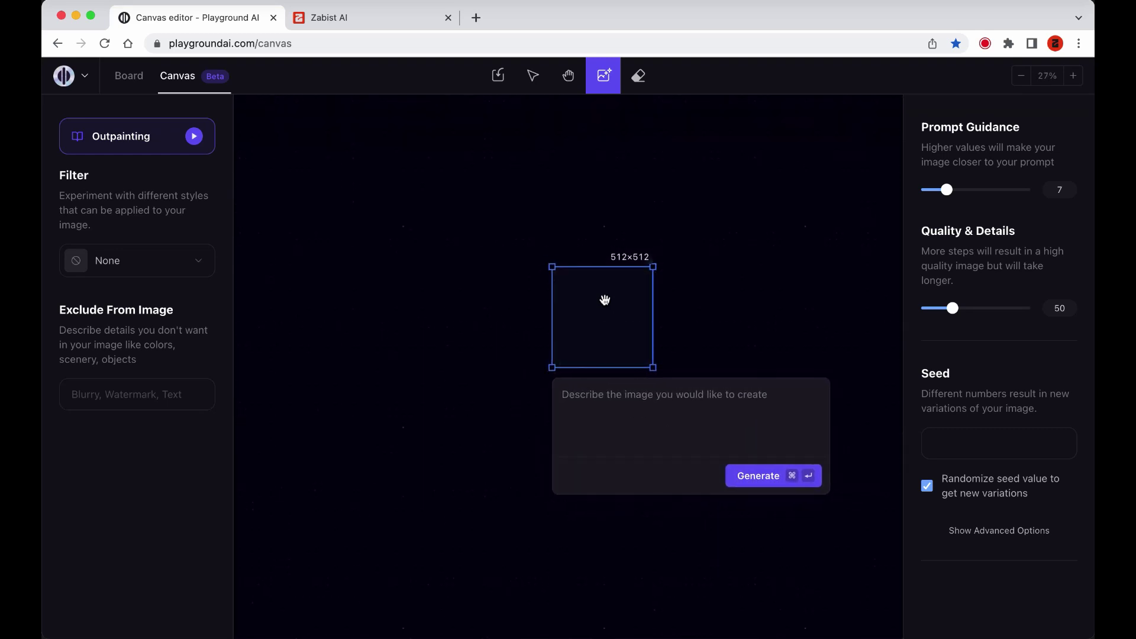
pyautogui.scroll(7, 605, 300)
pyautogui.scroll(-5, 604, 300)
pyautogui.scroll(5, 605, 300)
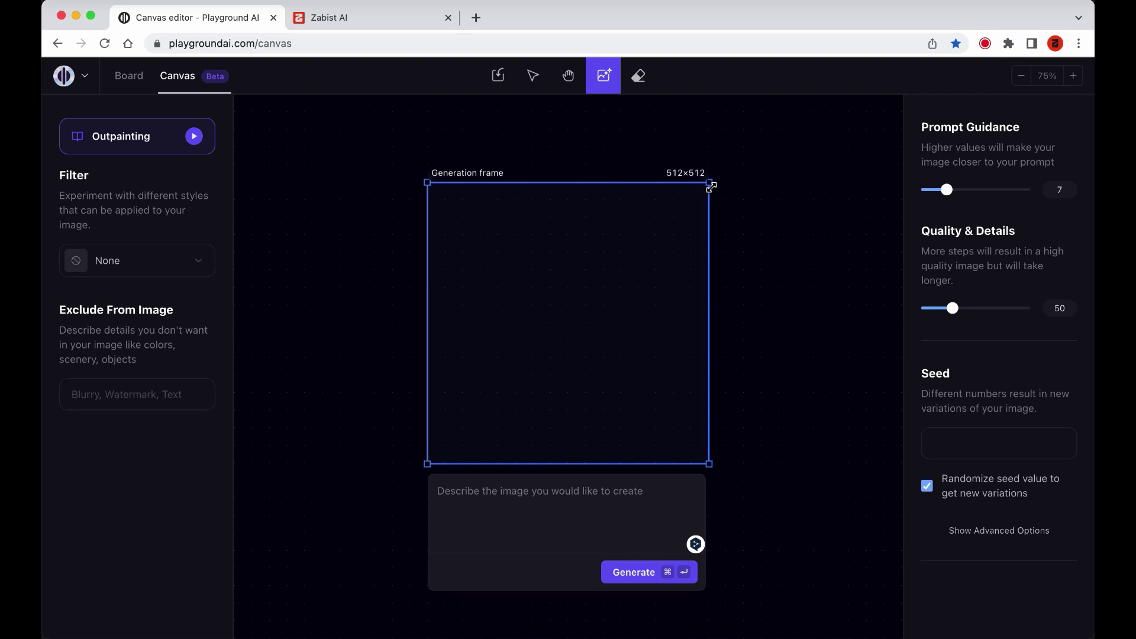
pyautogui.moveTo(710, 186); pyautogui.dragTo(553, 322)
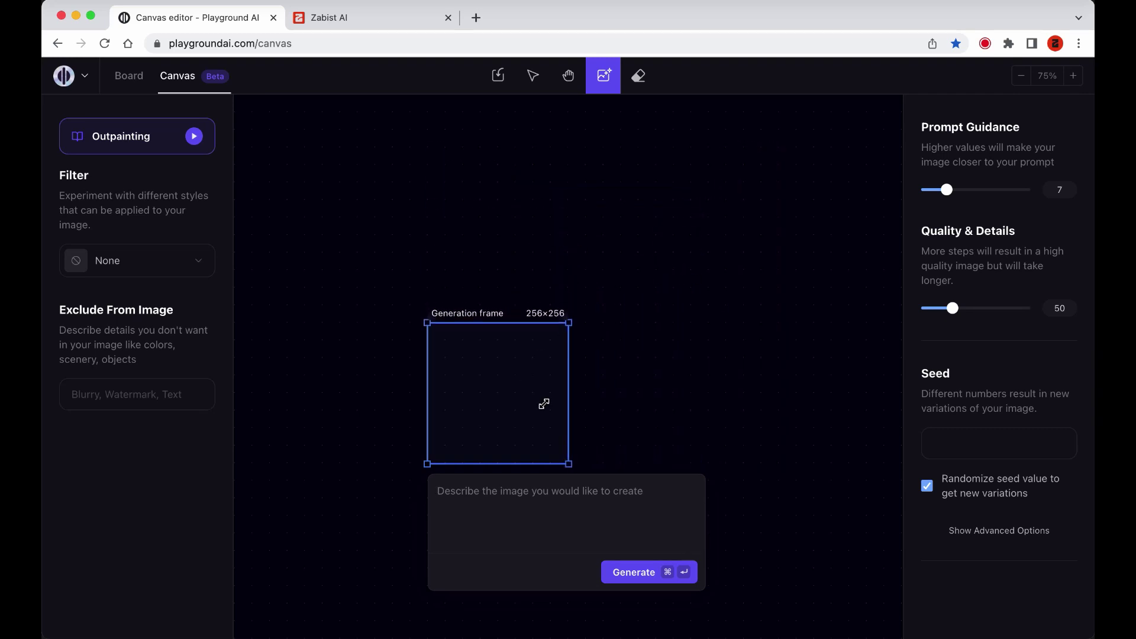
pyautogui.scroll(-5, 629, 325)
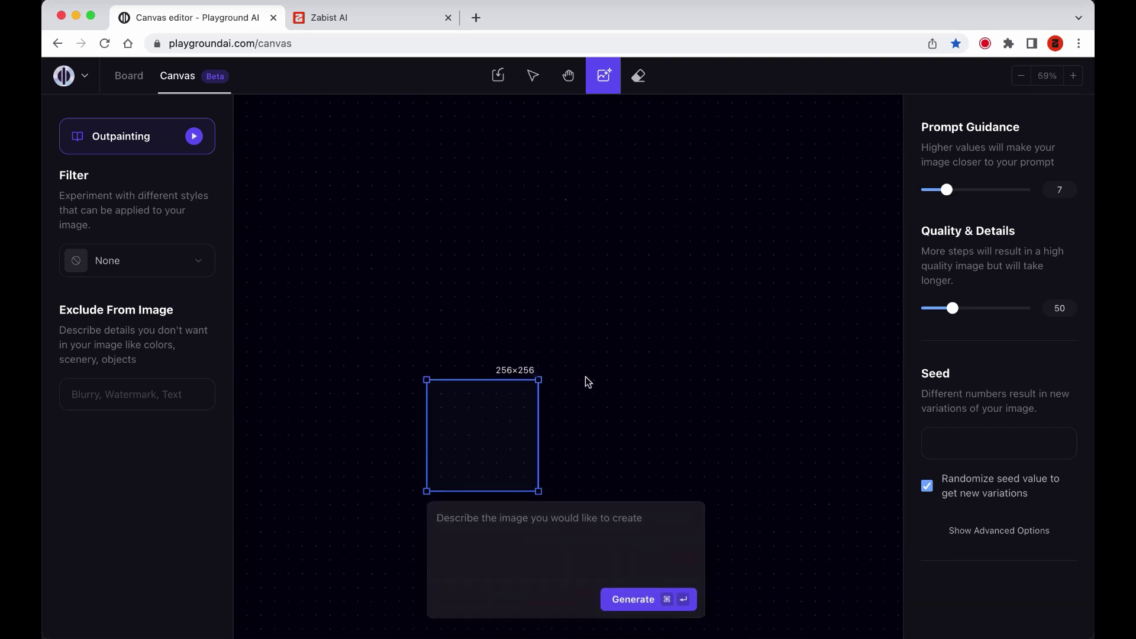
pyautogui.moveTo(420, 516); pyautogui.dragTo(731, 231)
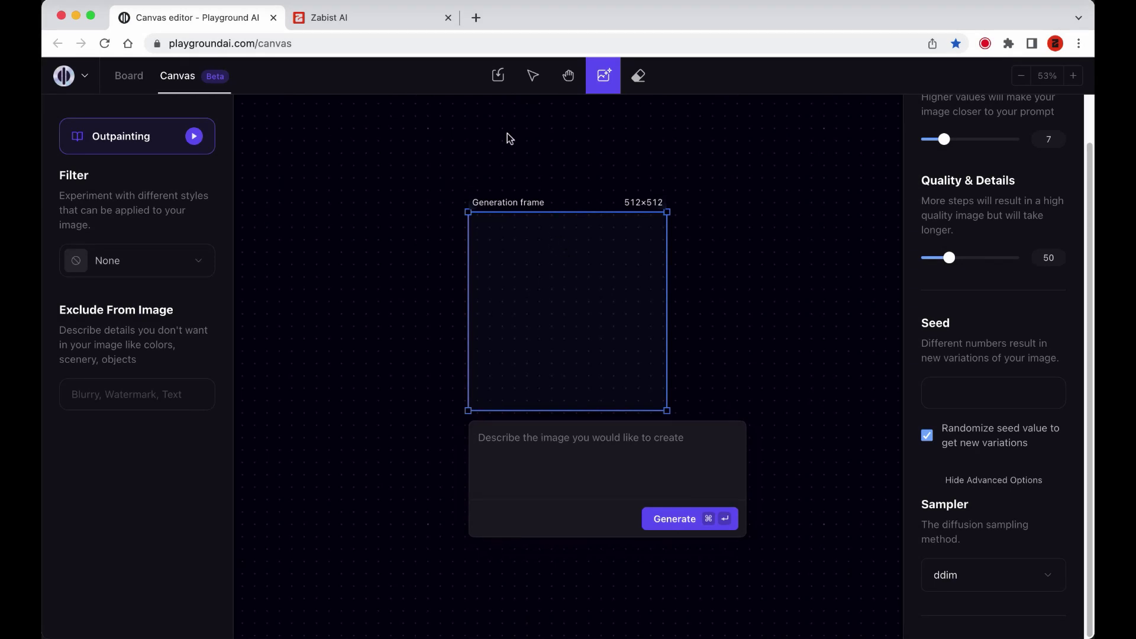
# - In Zabist AI's Go Tool, expand the subject 'A rabbit on the grass' into a full prompt
pyautogui.click(375, 19)
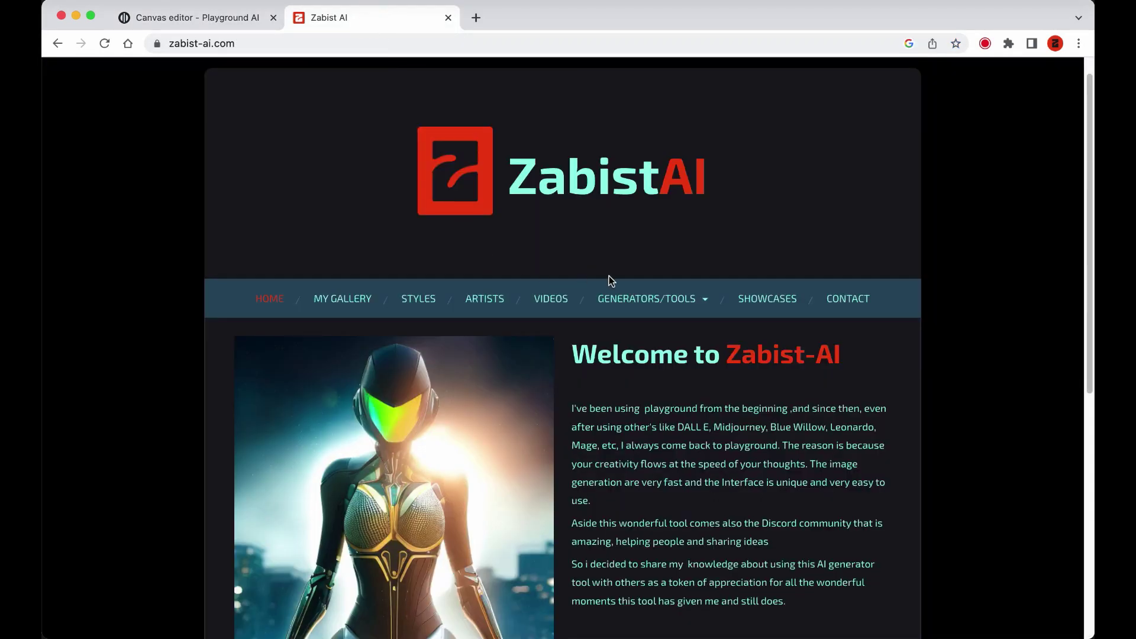
pyautogui.moveTo(679, 301)
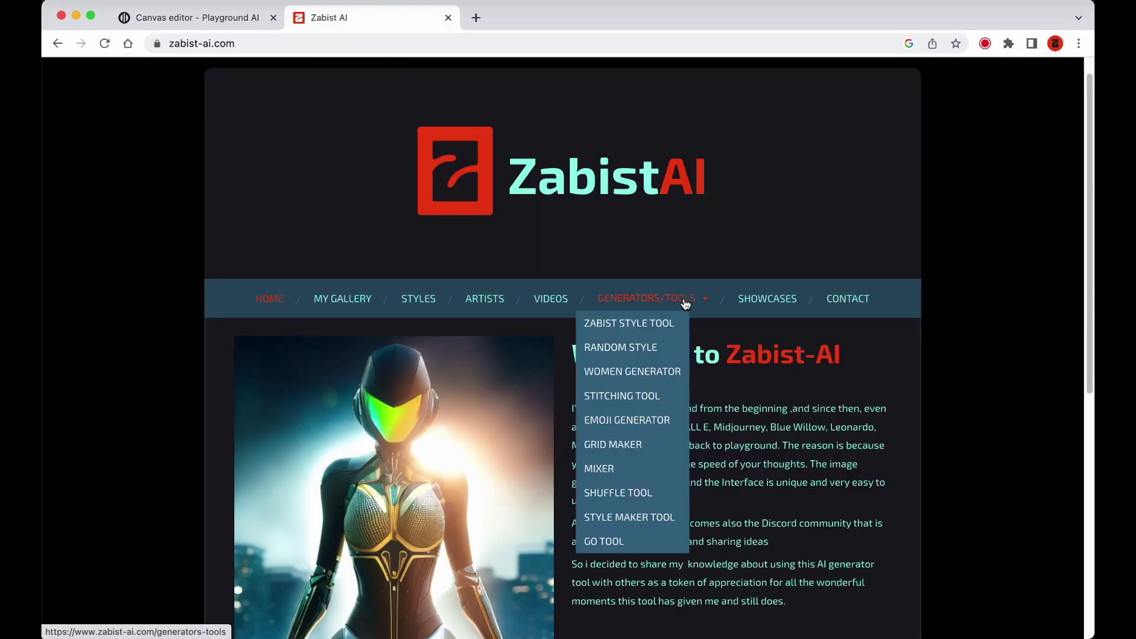
pyautogui.click(612, 538)
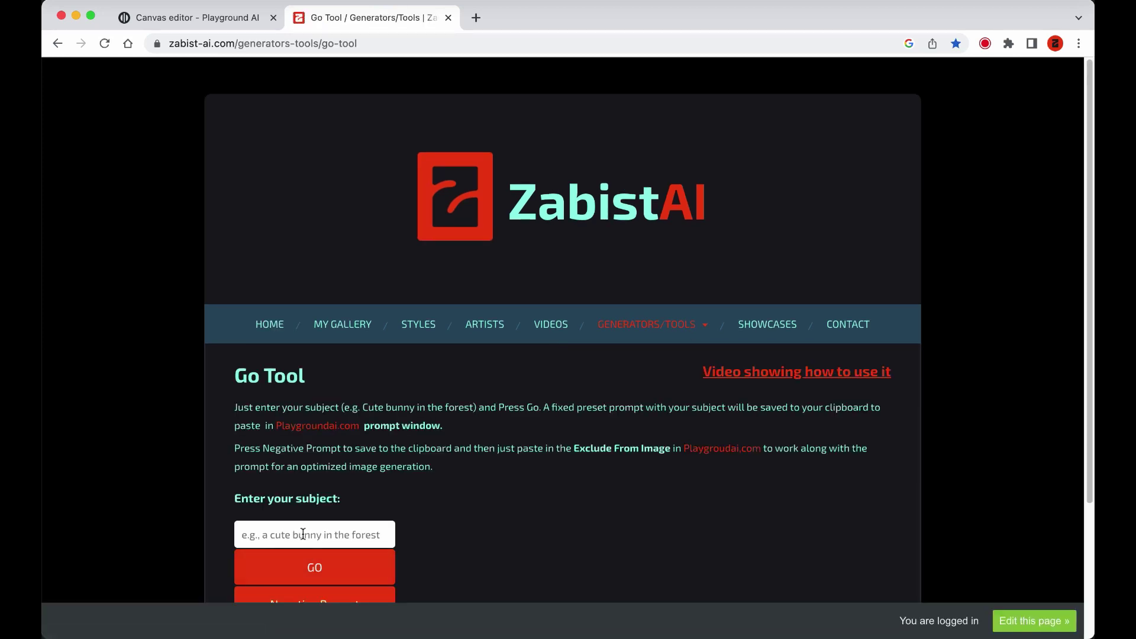
pyautogui.click(302, 535)
pyautogui.write('A rabbit on the grass')
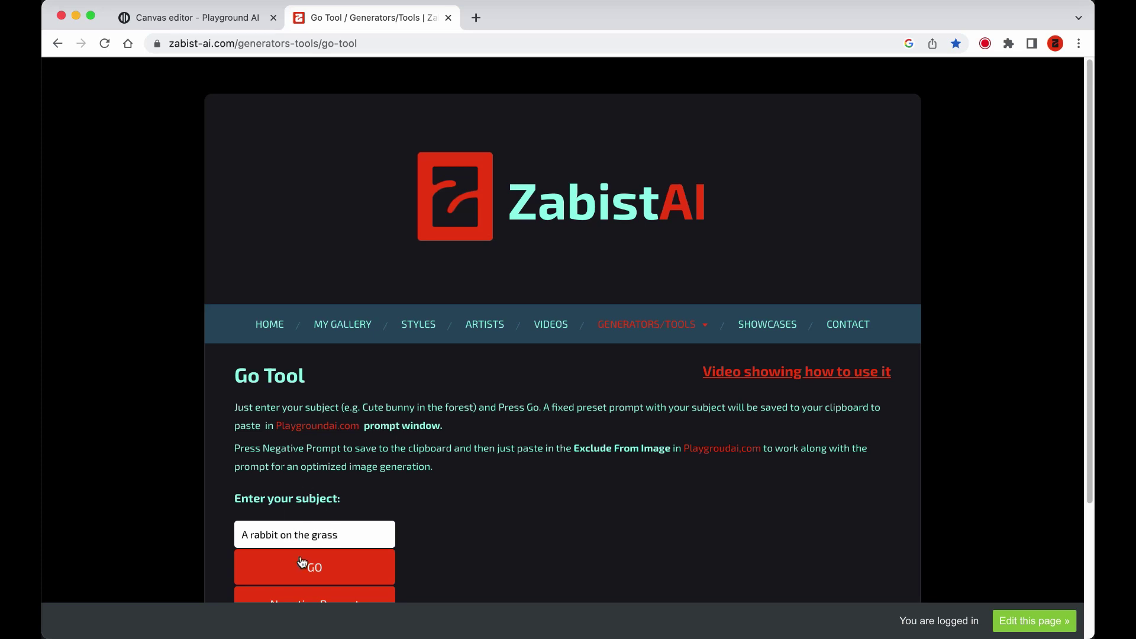
pyautogui.scroll(-3, 353, 416)
pyautogui.click(352, 407)
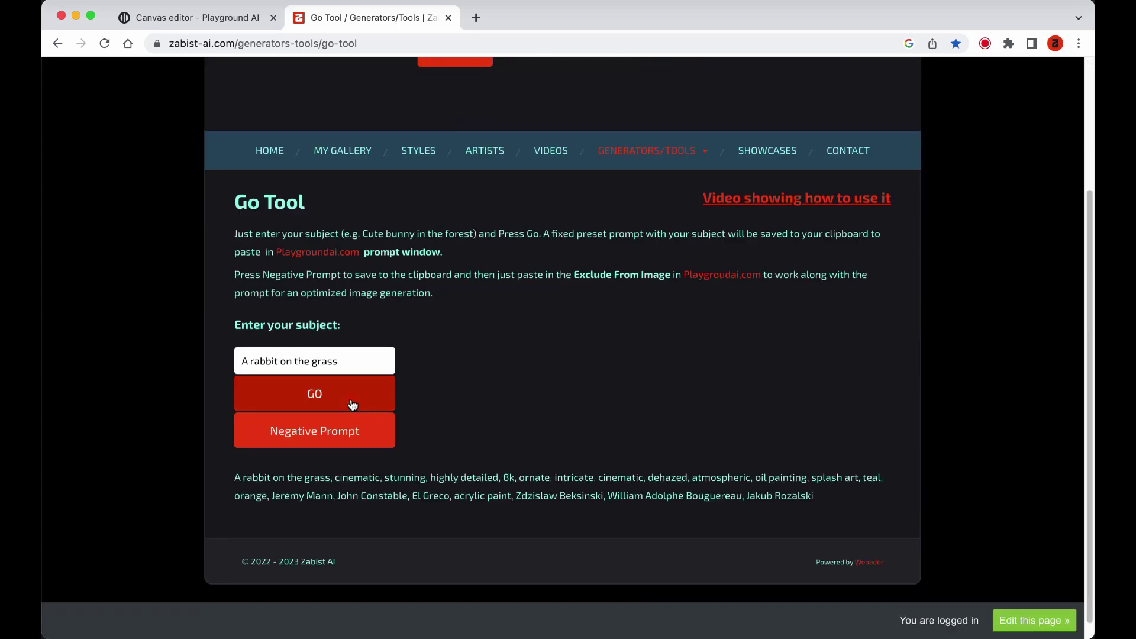
# - Paste the Zabist rabbit prompt into Playground's prompt box
pyautogui.click(232, 19)
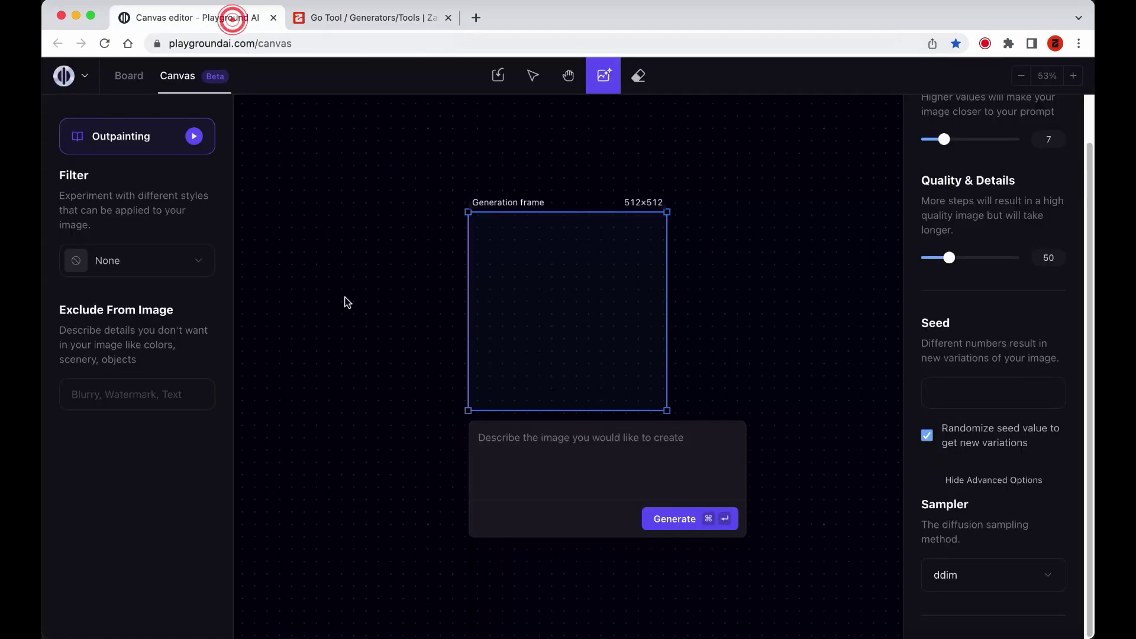
pyautogui.click(512, 437)
pyautogui.write('A rabbit on the grass, cinematic, stunning, highly detailed, 8k, ornate, intricate, cinematic, dehazed, atmospheric, oil painting, splash art, teal, orange, Jeremy Mann, John Constable, El Greco, acrylic paint, Zdzislaw Beksinski, William Adolphe Bouguereau, Jakub Rozalski')
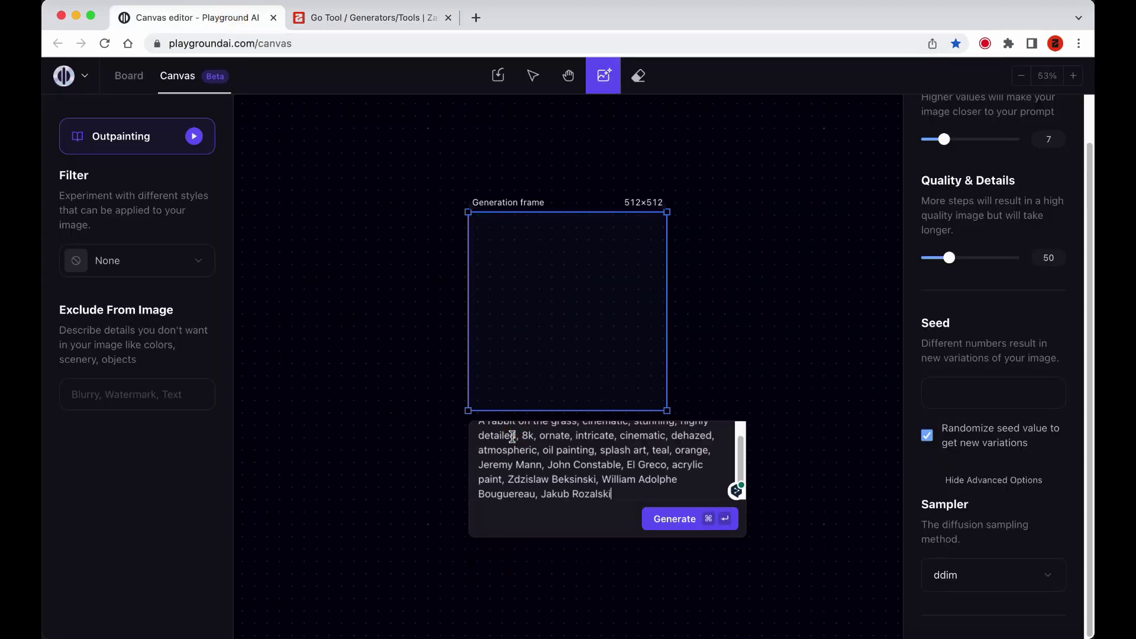
# - Copy Zabist's negative prompt into Exclude From Image and generate the rabbit image
pyautogui.click(343, 17)
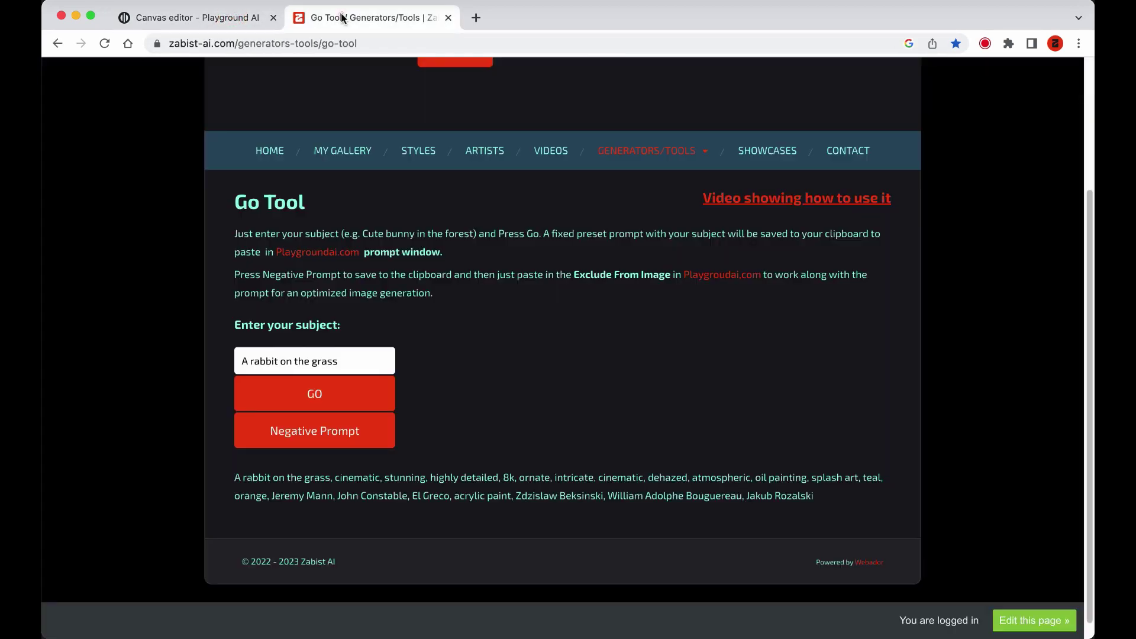
pyautogui.click(329, 431)
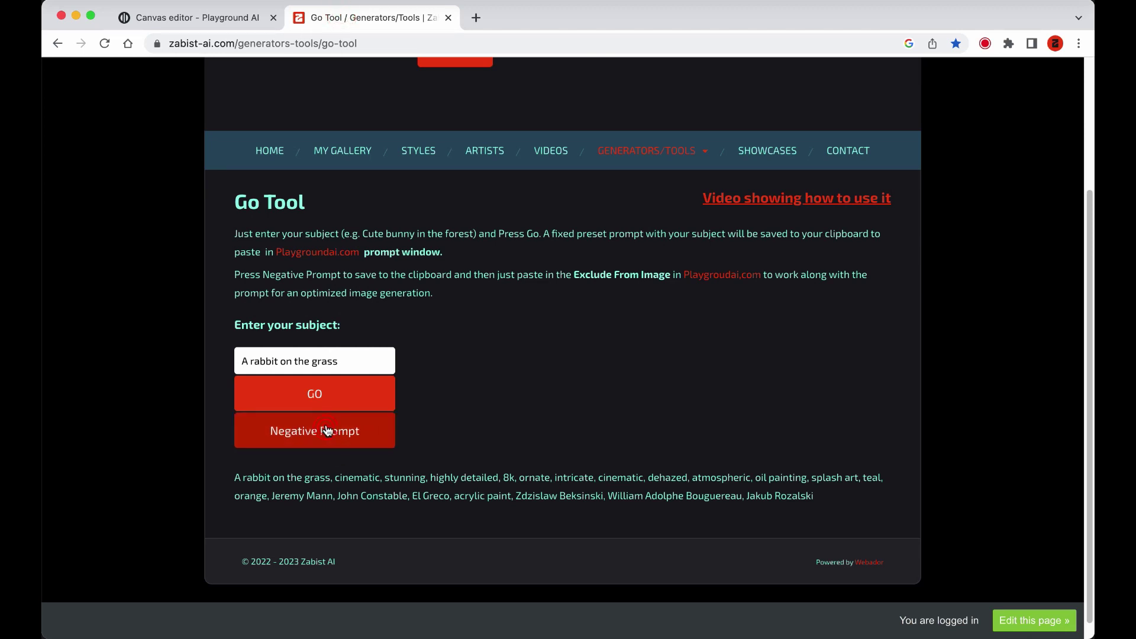
pyautogui.click(203, 23)
pyautogui.click(118, 394)
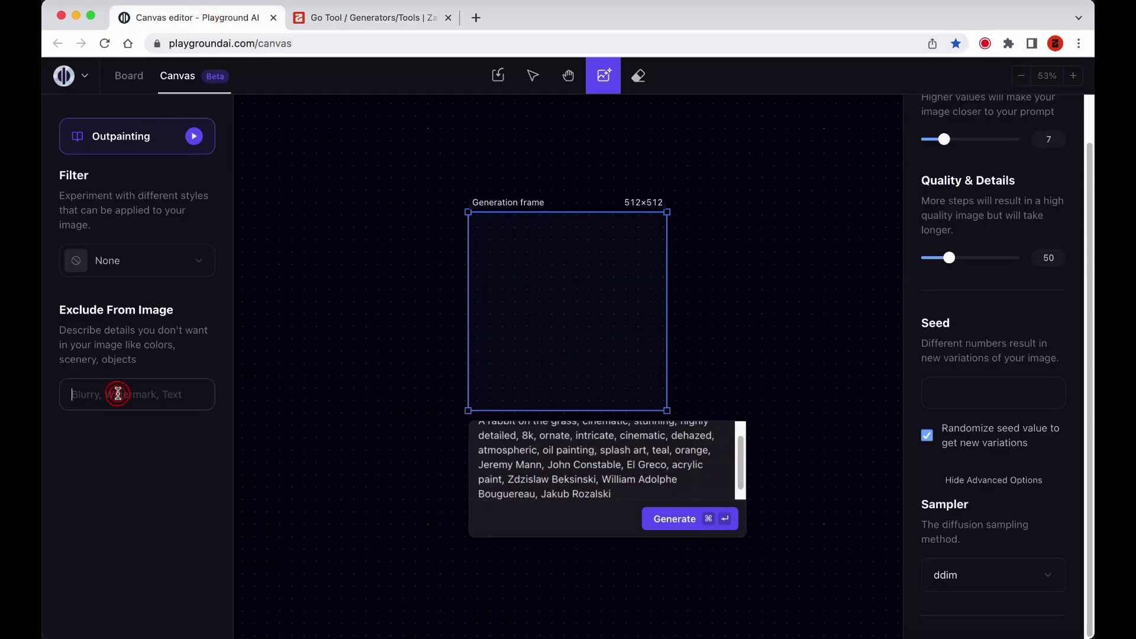
pyautogui.press('super+v')
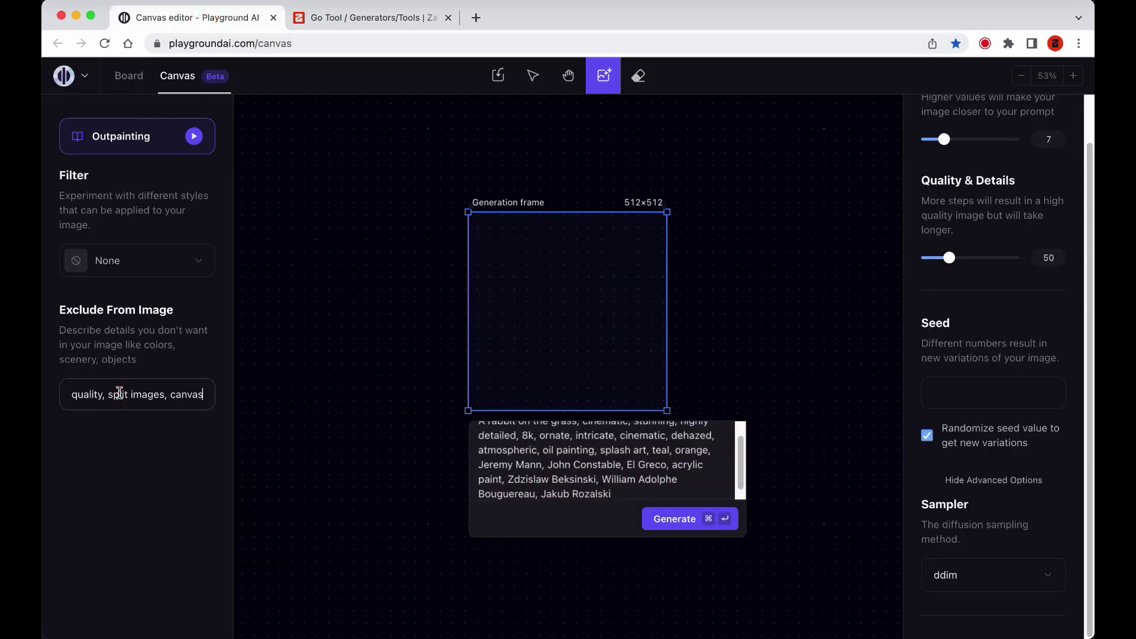
pyautogui.click(672, 526)
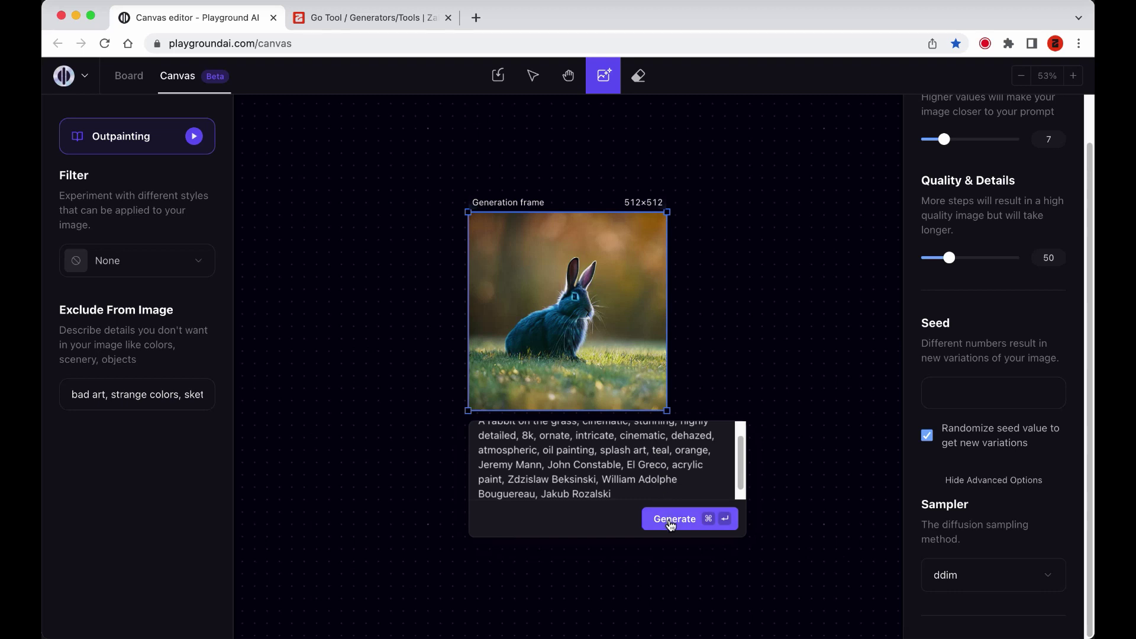
# - Regenerate a brown rabbit among red flowers and move the empty frame to its right
pyautogui.click(669, 519)
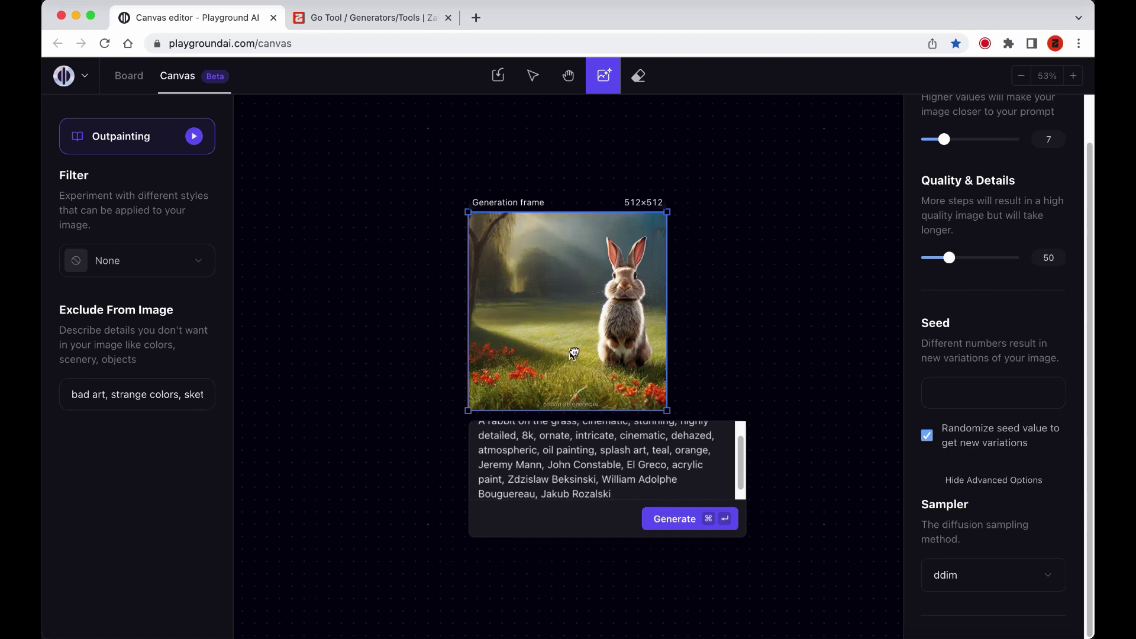
pyautogui.moveTo(568, 349); pyautogui.dragTo(783, 352)
pyautogui.hscroll(2, 783, 352)
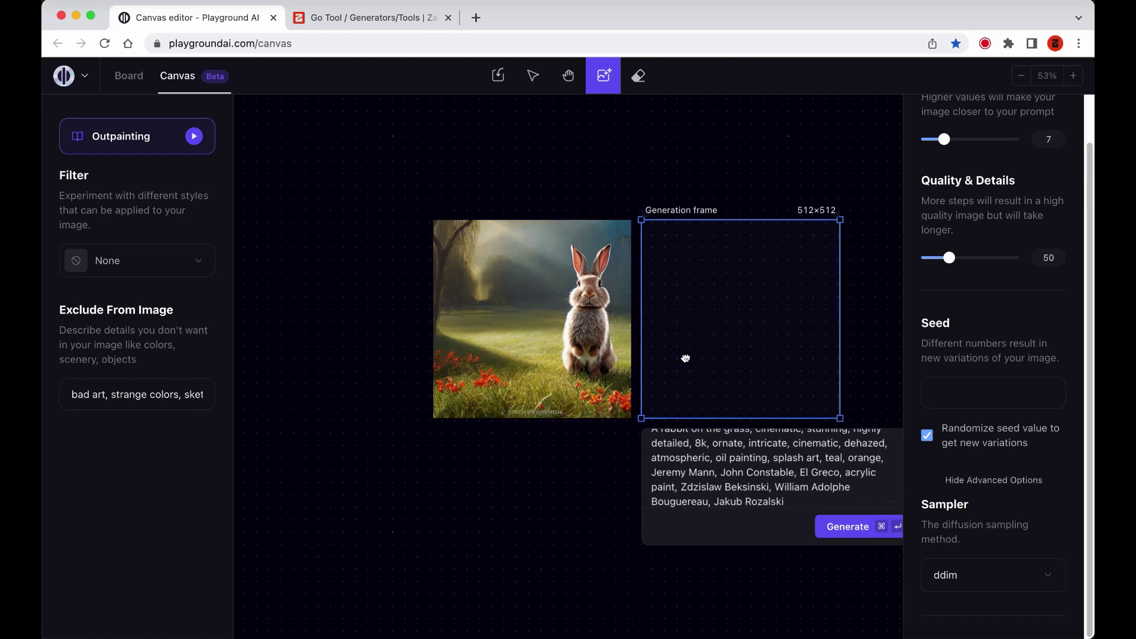
pyautogui.hscroll(5, 685, 358)
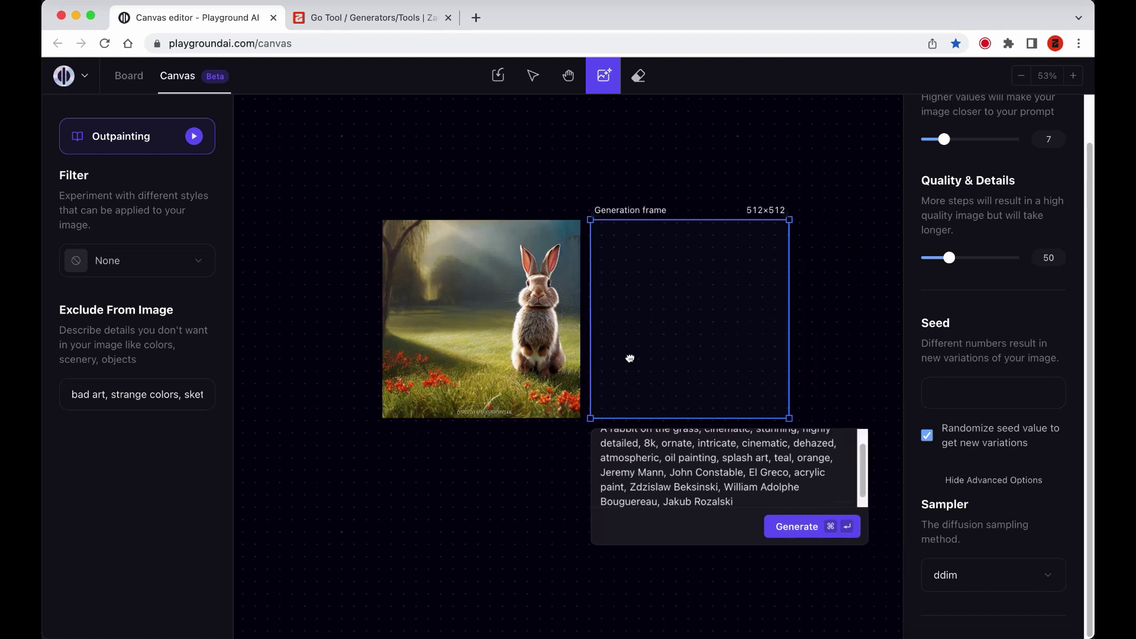
pyautogui.hscroll(-1, 606, 335)
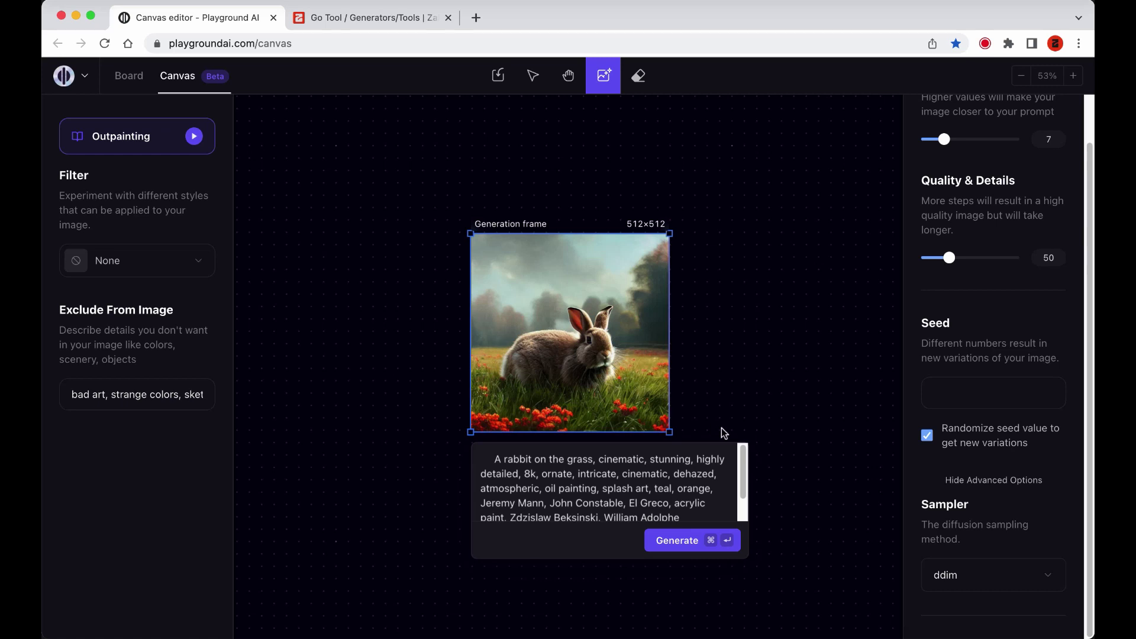
# - Change 'rabbit' to 'dog' in the prompt and outpaint a dog overlapping the rabbit's right edge
pyautogui.moveTo(565, 349); pyautogui.dragTo(602, 338)
pyautogui.doubleClick(520, 443)
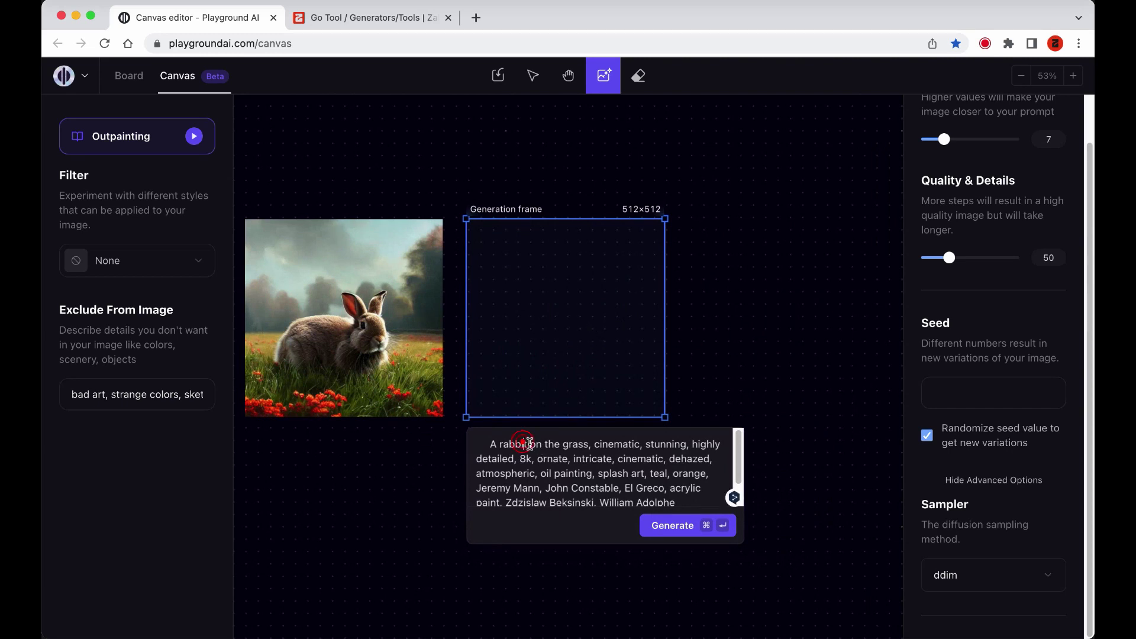
pyautogui.write('dog')
pyautogui.moveTo(610, 518); pyautogui.dragTo(648, 282)
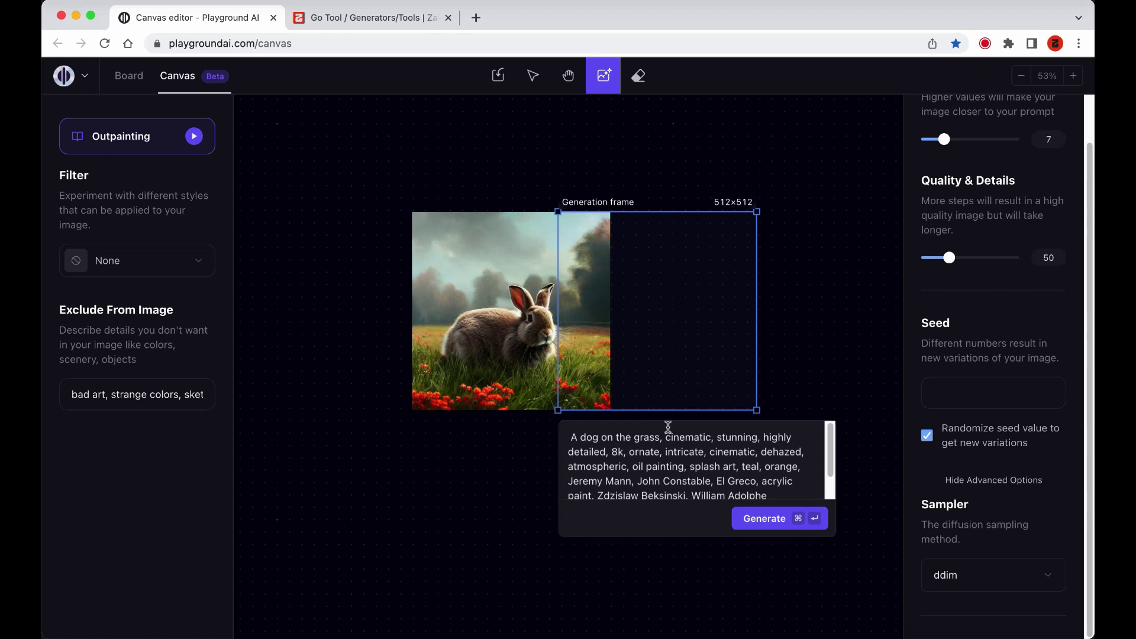
pyautogui.click(742, 512)
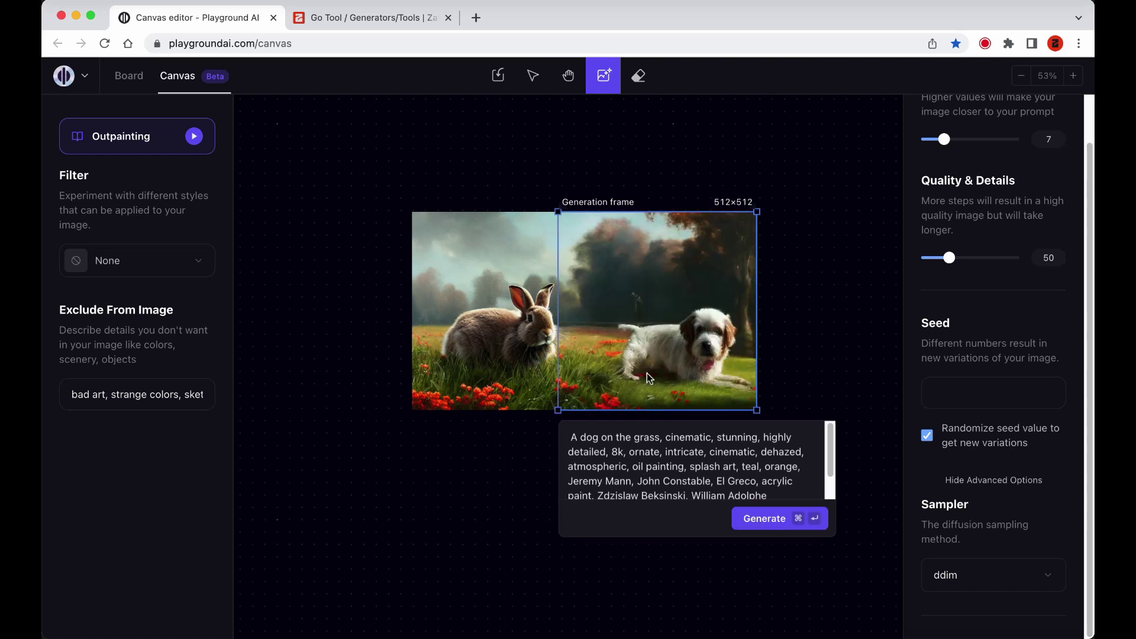
pyautogui.moveTo(647, 373); pyautogui.dragTo(601, 622)
pyautogui.hscroll(3, 650, 388)
pyautogui.scroll(-2, 650, 388)
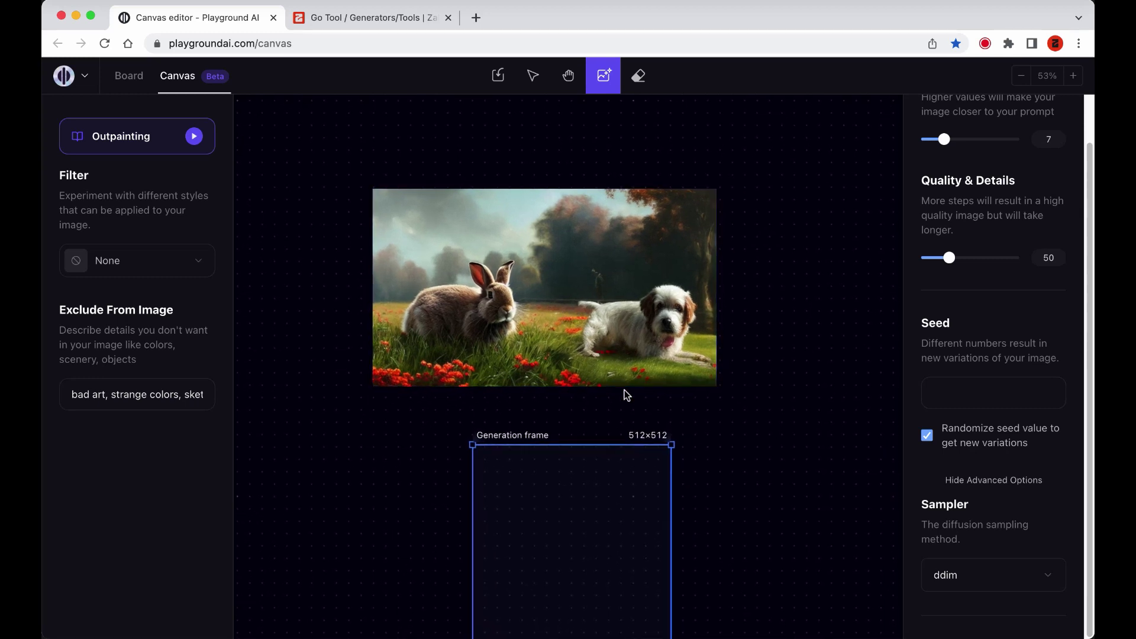
# - Place the frame at the image's left edge, change 'dog' to 'cat', and outpaint a ginger cat
pyautogui.hscroll(-10, 655, 381)
pyautogui.scroll(-4, 655, 381)
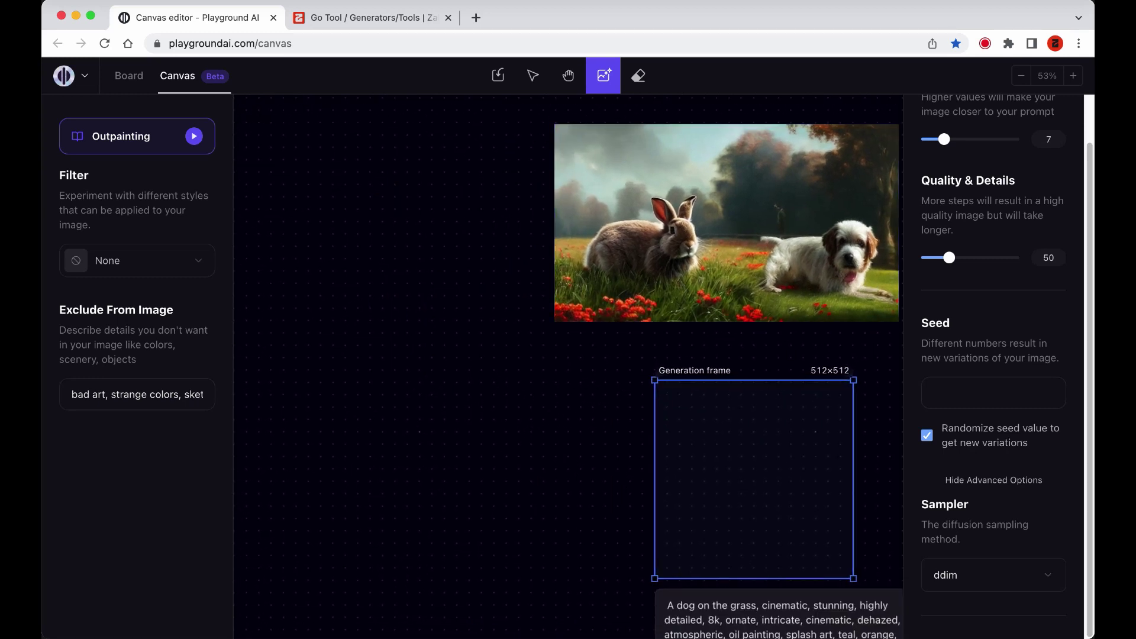
pyautogui.moveTo(710, 432); pyautogui.dragTo(523, 217)
pyautogui.scroll(3, 472, 377)
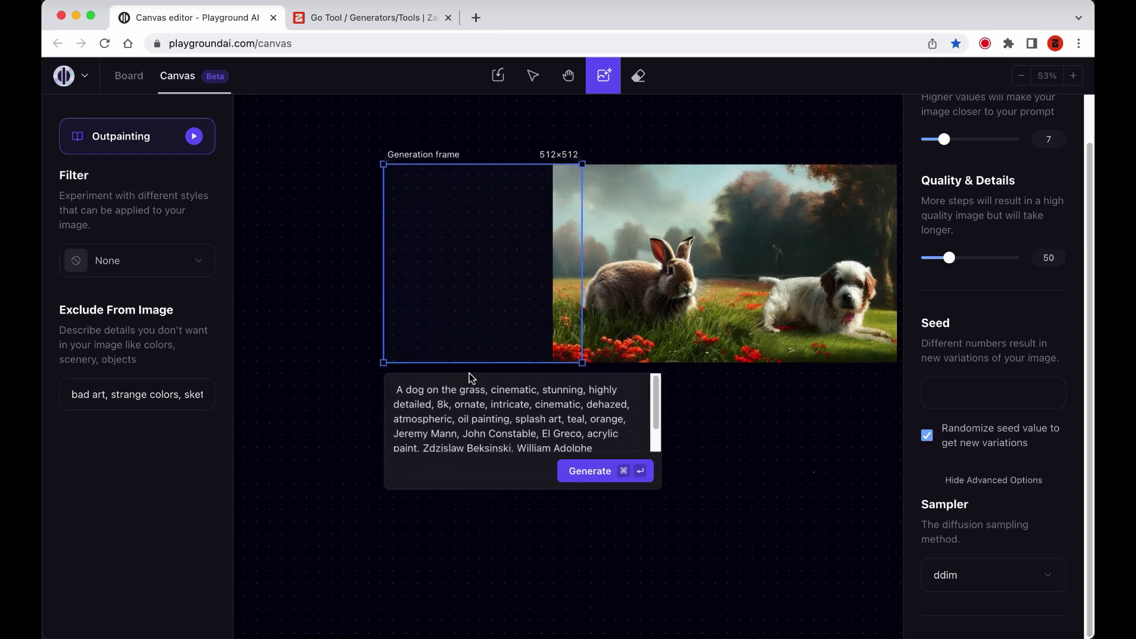
pyautogui.doubleClick(416, 389)
pyautogui.write('cat')
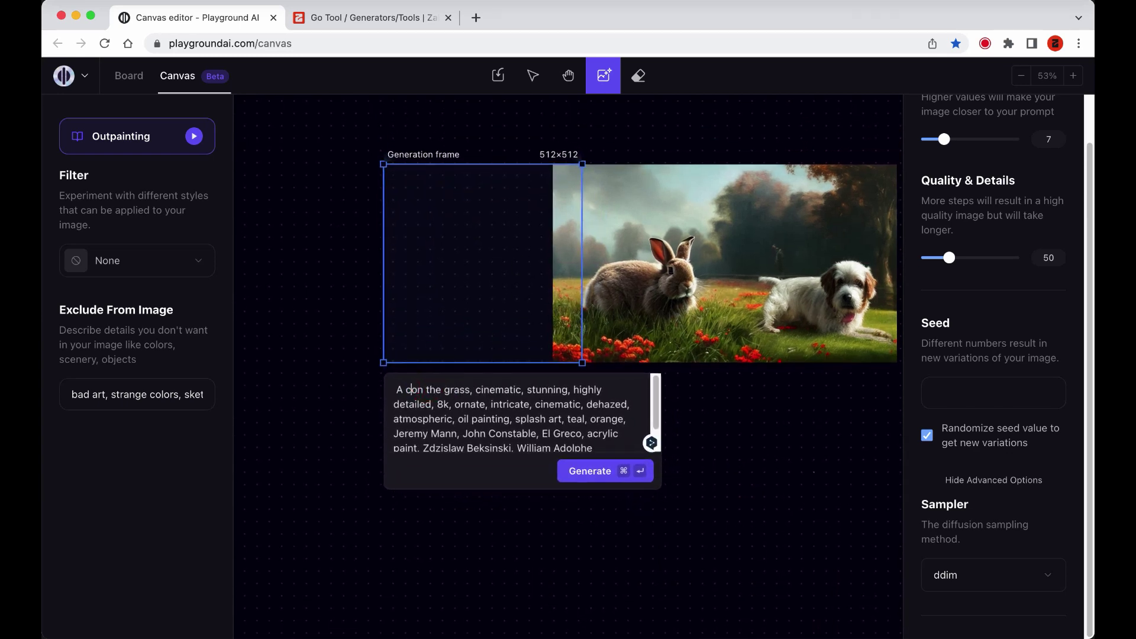
pyautogui.click(573, 469)
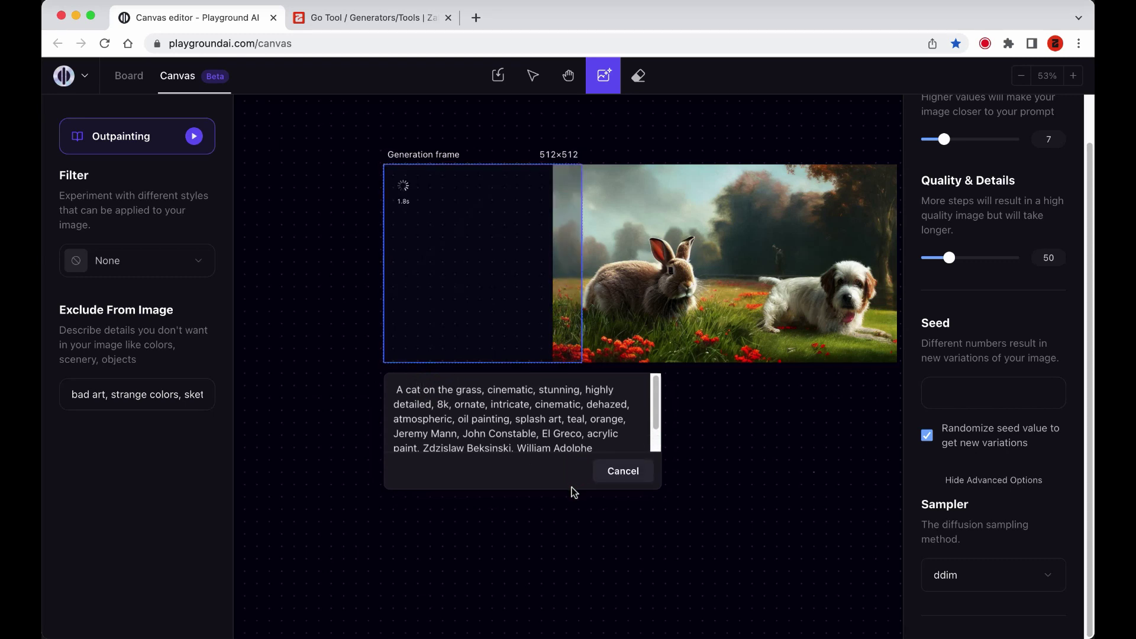
pyautogui.click(758, 462)
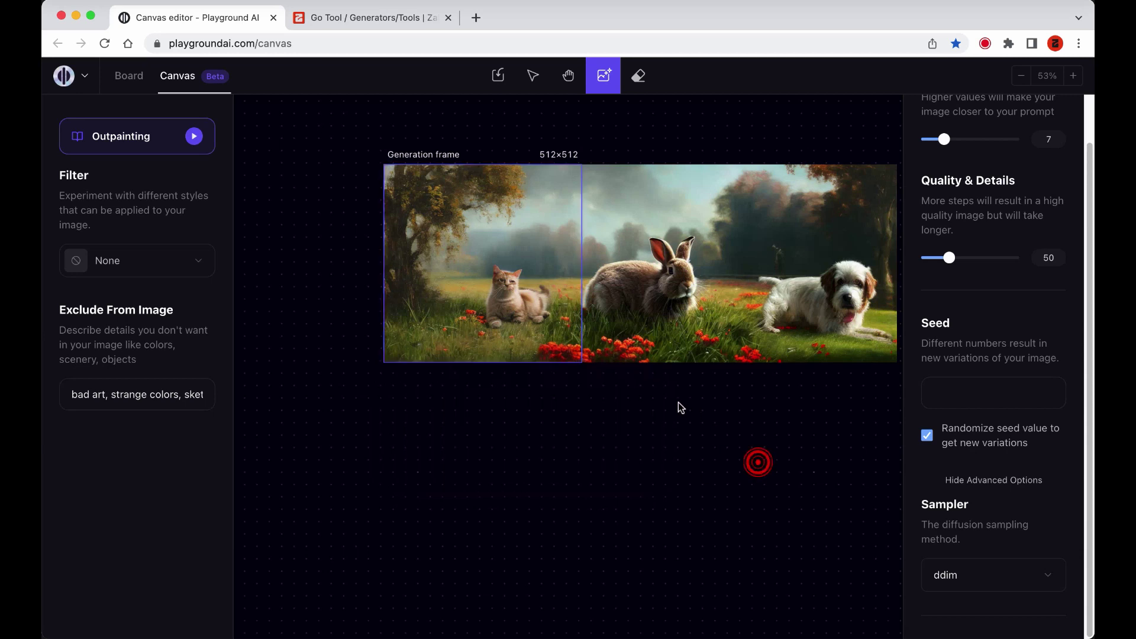
pyautogui.moveTo(561, 228); pyautogui.dragTo(591, 520)
pyautogui.moveTo(716, 336); pyautogui.dragTo(651, 379)
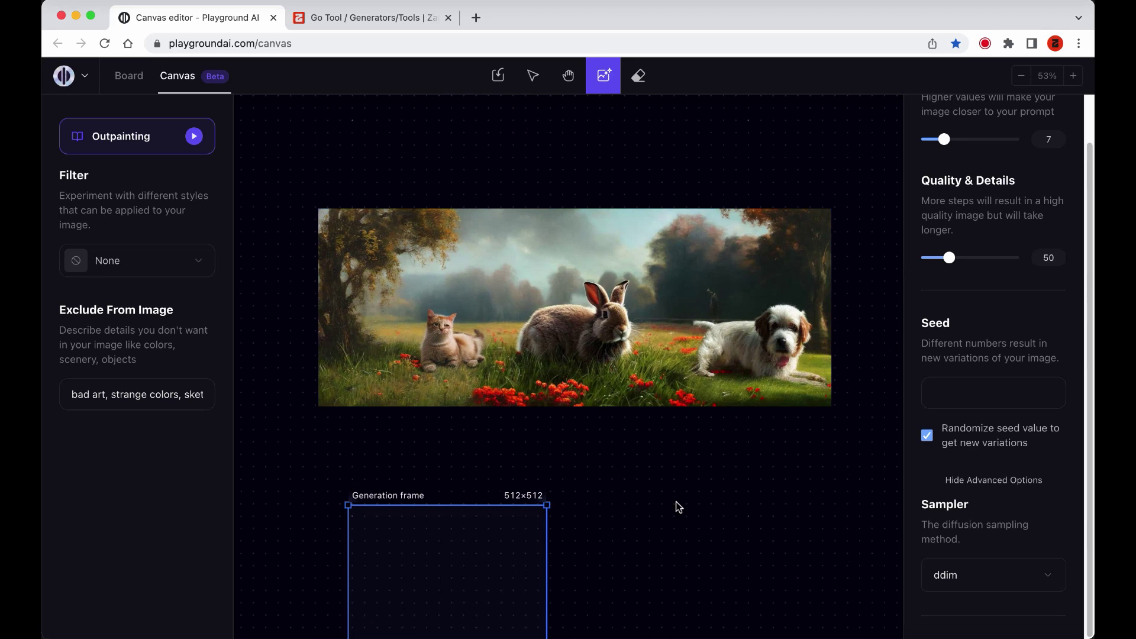
pyautogui.hscroll(2, 561, 341)
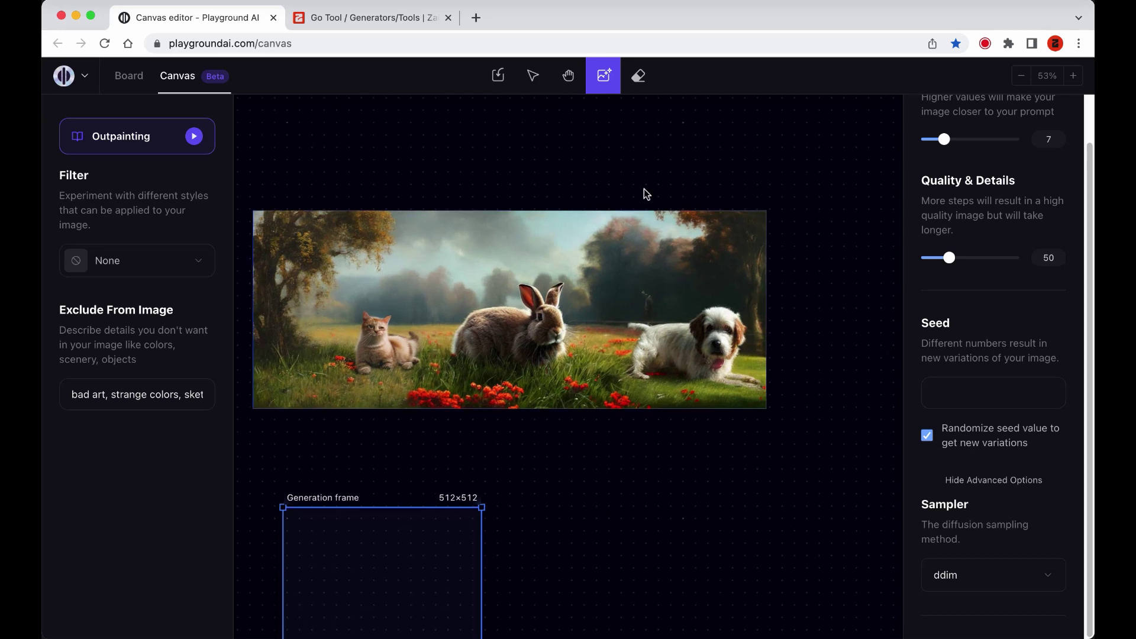
# - Erase the dog's left side and the grass below it with the Eraser
pyautogui.click(637, 76)
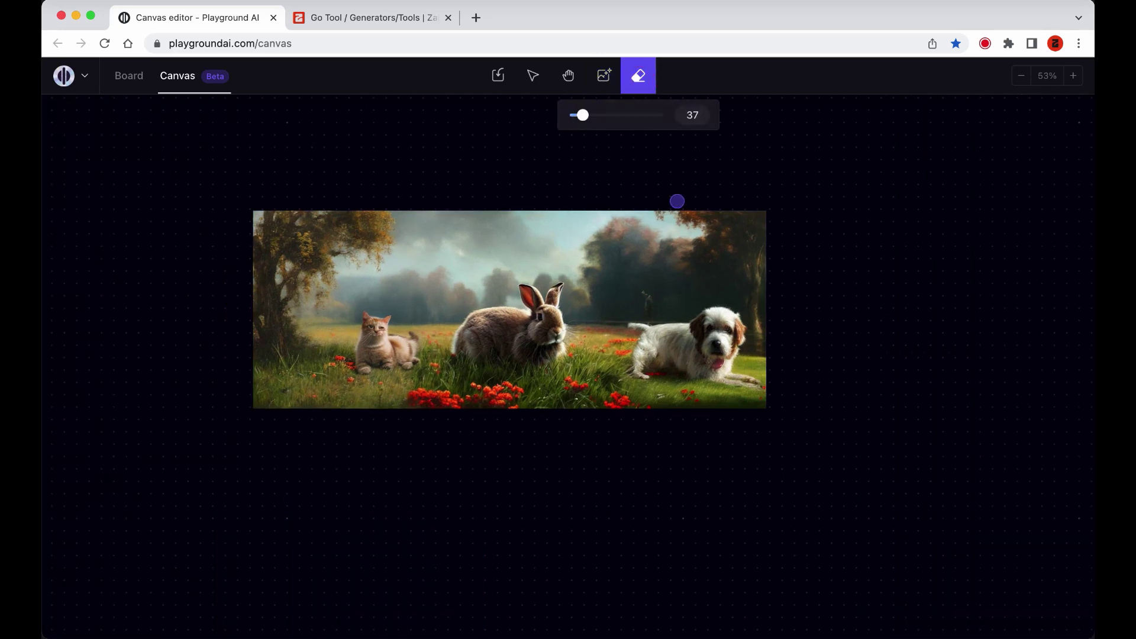
pyautogui.moveTo(647, 333)
pyautogui.mouseDown()
pyautogui.moveTo(669, 332)
pyautogui.moveTo(629, 326)
pyautogui.moveTo(651, 343)
pyautogui.moveTo(619, 358)
pyautogui.moveTo(752, 379)
pyautogui.moveTo(618, 374)
pyautogui.moveTo(724, 395)
pyautogui.moveTo(635, 369)
pyautogui.moveTo(639, 308)
pyautogui.moveTo(665, 329)
pyautogui.moveTo(655, 346)
pyautogui.moveTo(674, 339)
pyautogui.mouseUp()
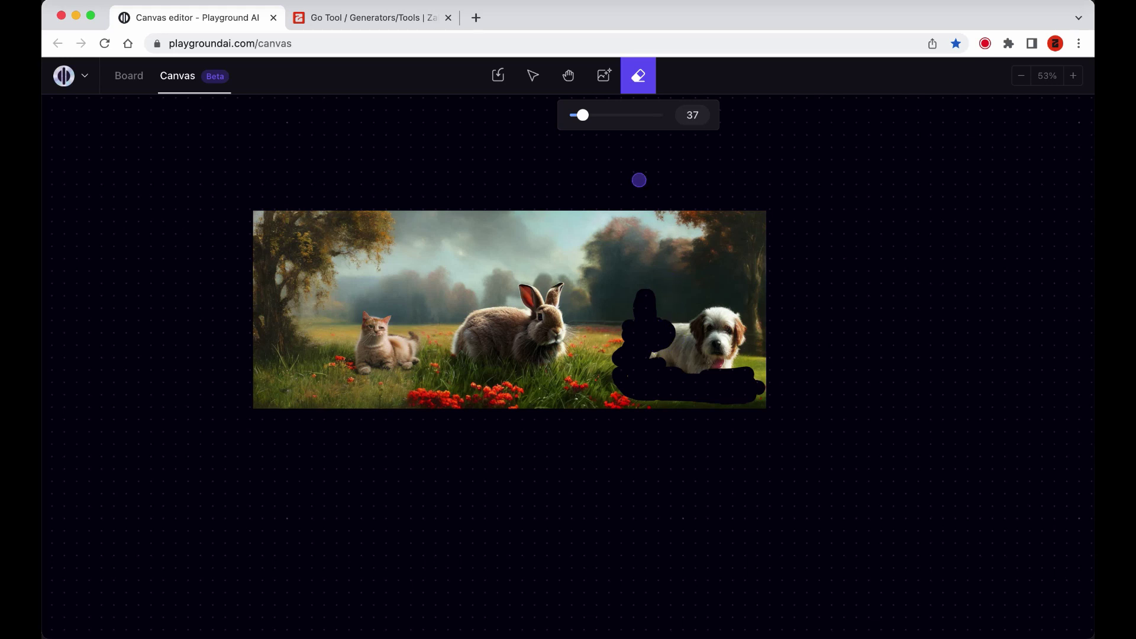
pyautogui.click(603, 80)
# - Fit a 448×360 frame over the erased patch, change 'cat' to 'dog', and generate
pyautogui.click(446, 530)
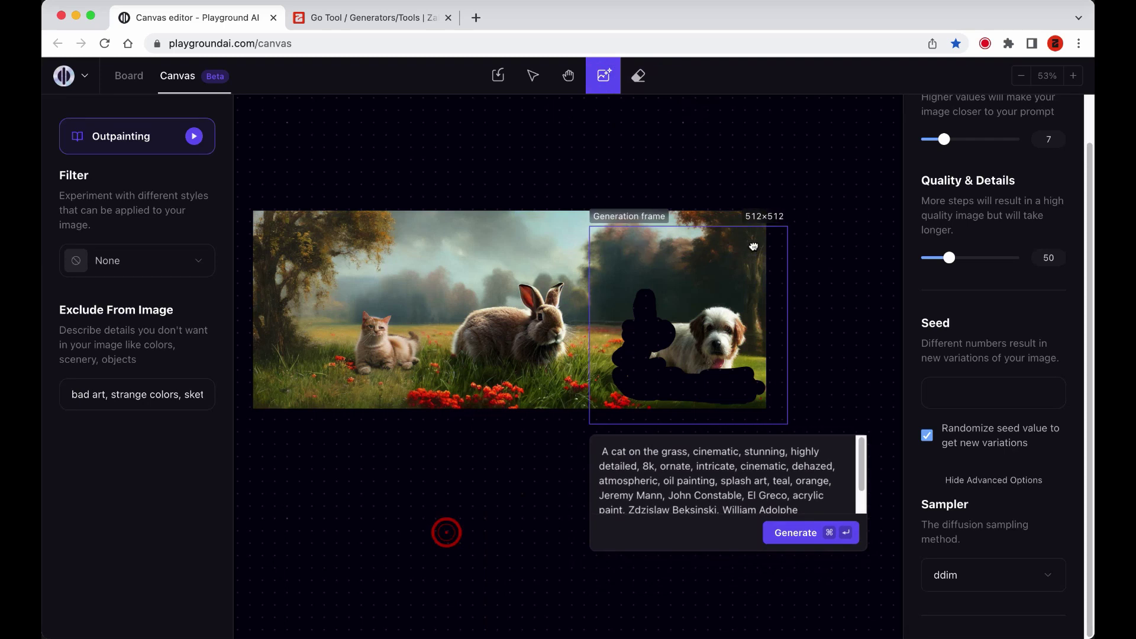
pyautogui.moveTo(749, 242); pyautogui.dragTo(766, 270)
pyautogui.moveTo(587, 415); pyautogui.dragTo(590, 409)
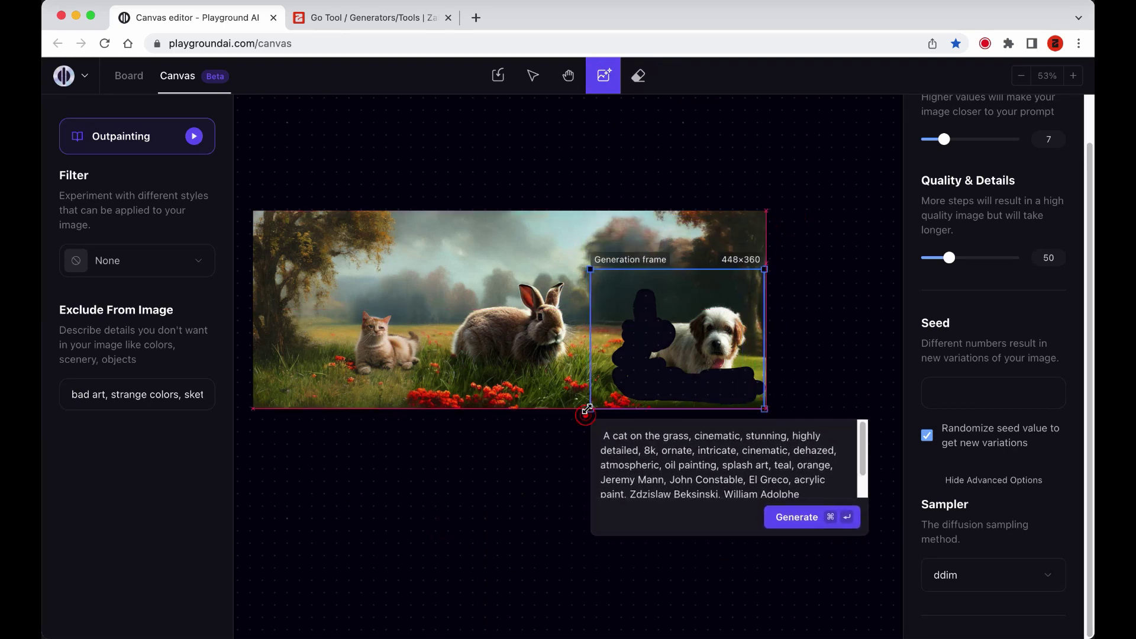
pyautogui.doubleClick(620, 435)
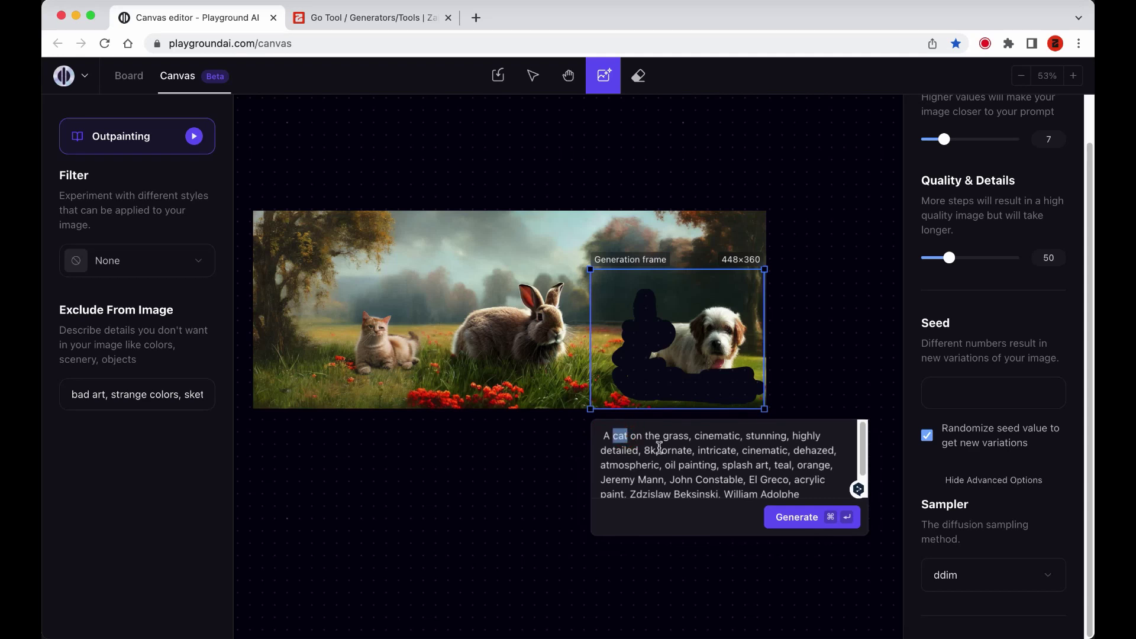
pyautogui.press('BackSpace')
pyautogui.write('dog')
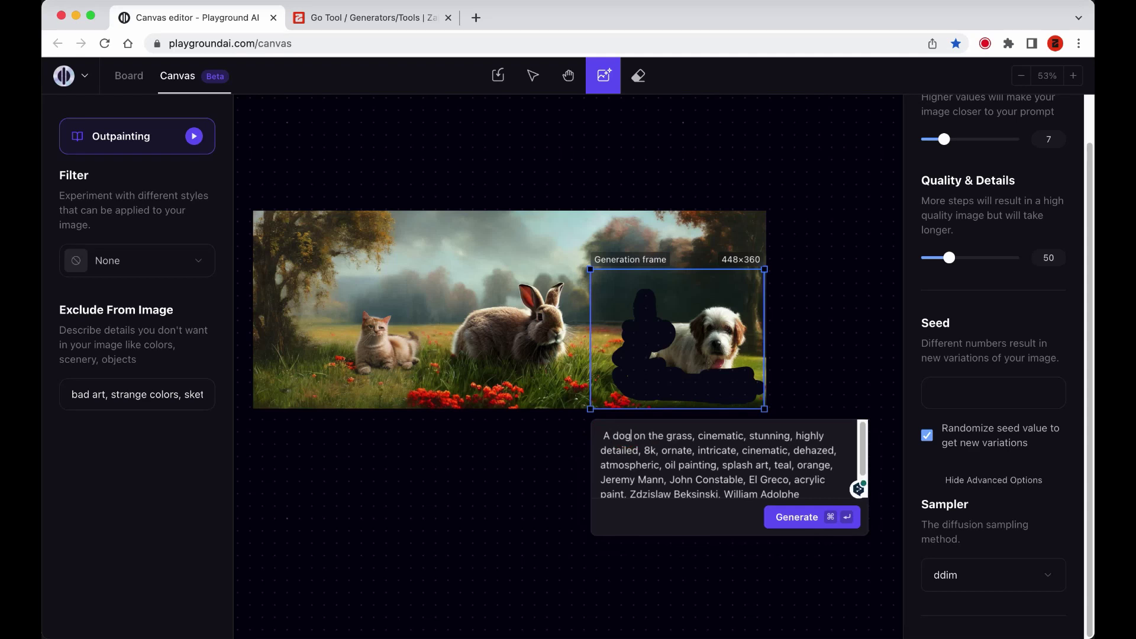
pyautogui.click(781, 517)
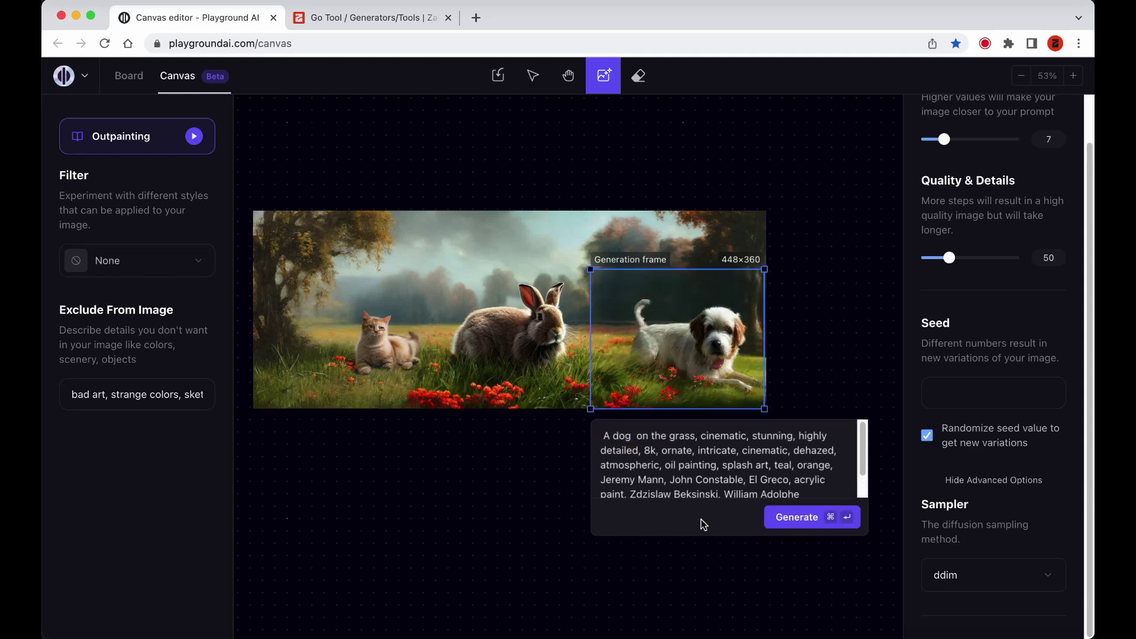
# - Enlarge the frame to 496×480, restore the accidentally hidden painting, and regenerate the dog
pyautogui.moveTo(589, 272); pyautogui.dragTo(571, 222)
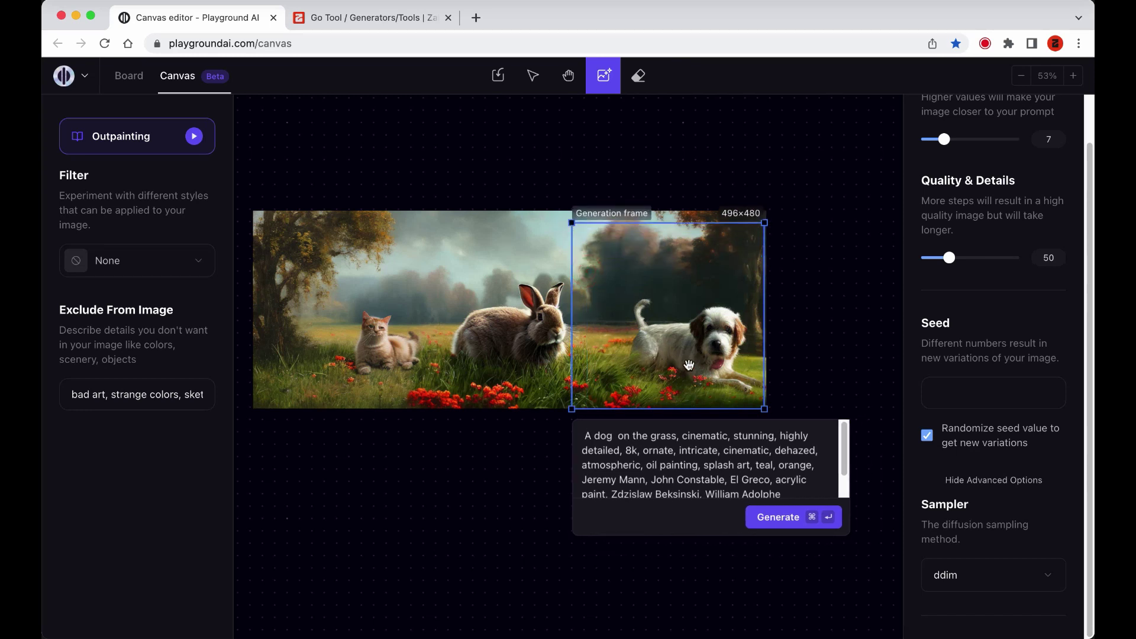
pyautogui.press('BackSpace')
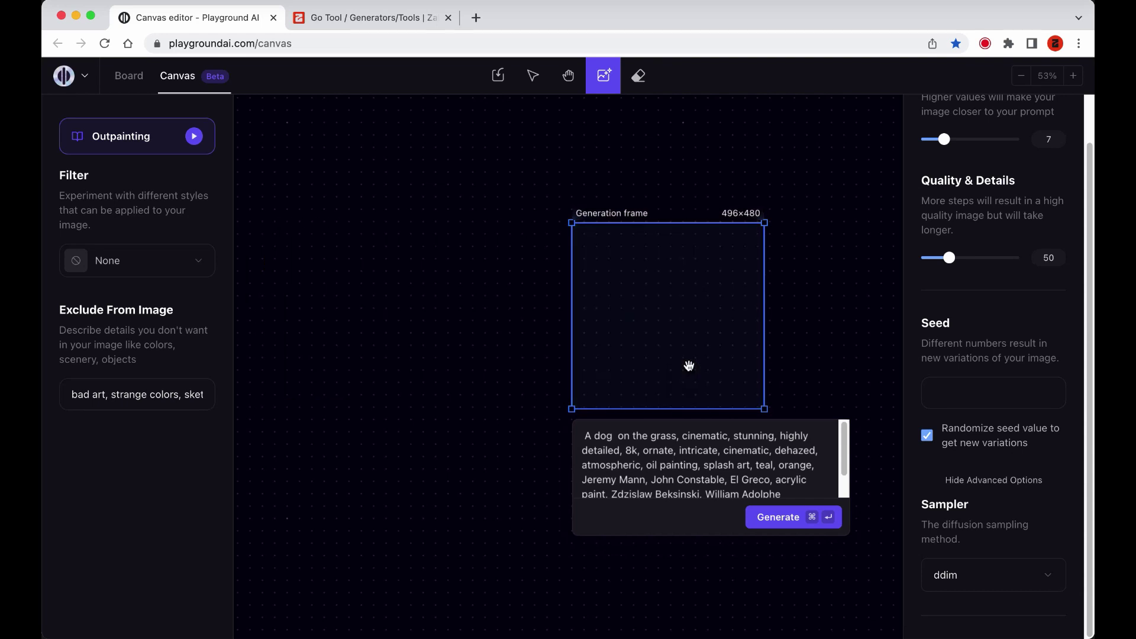
pyautogui.press('super+z')
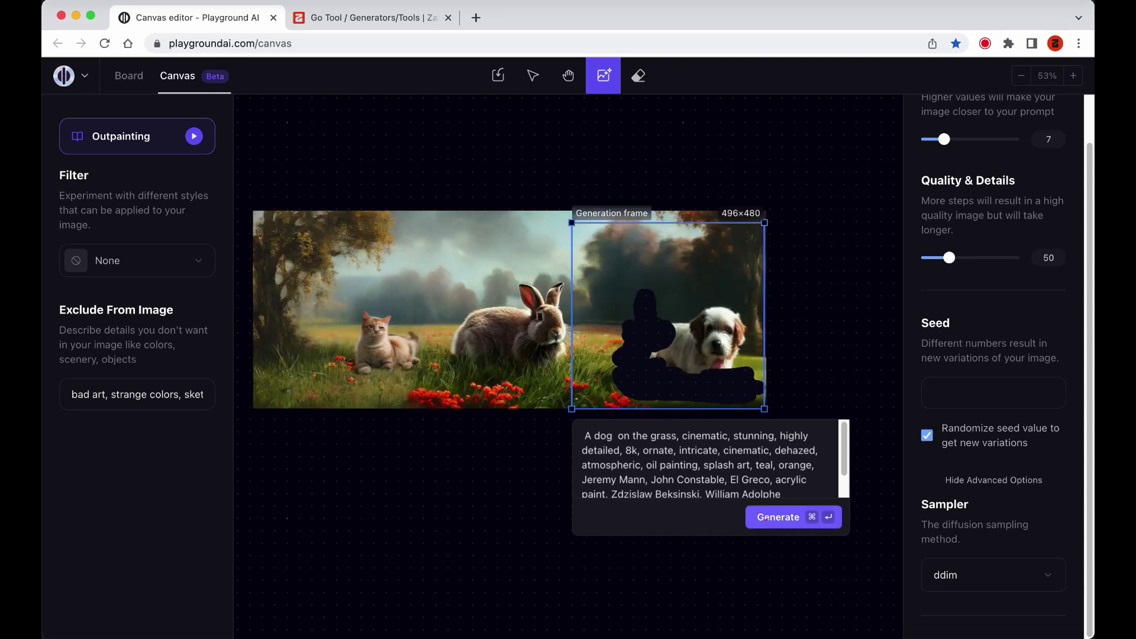
pyautogui.click(762, 519)
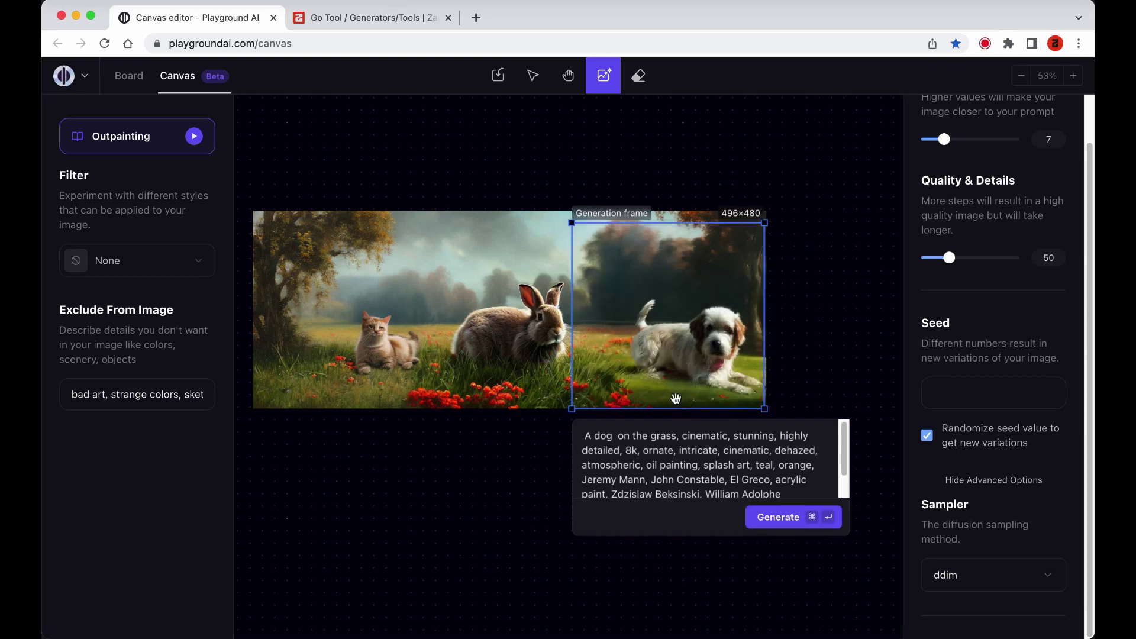
# - Move the frame over the rabbit–dog seam and delete the prompt's opening words
pyautogui.moveTo(657, 301); pyautogui.dragTo(610, 300)
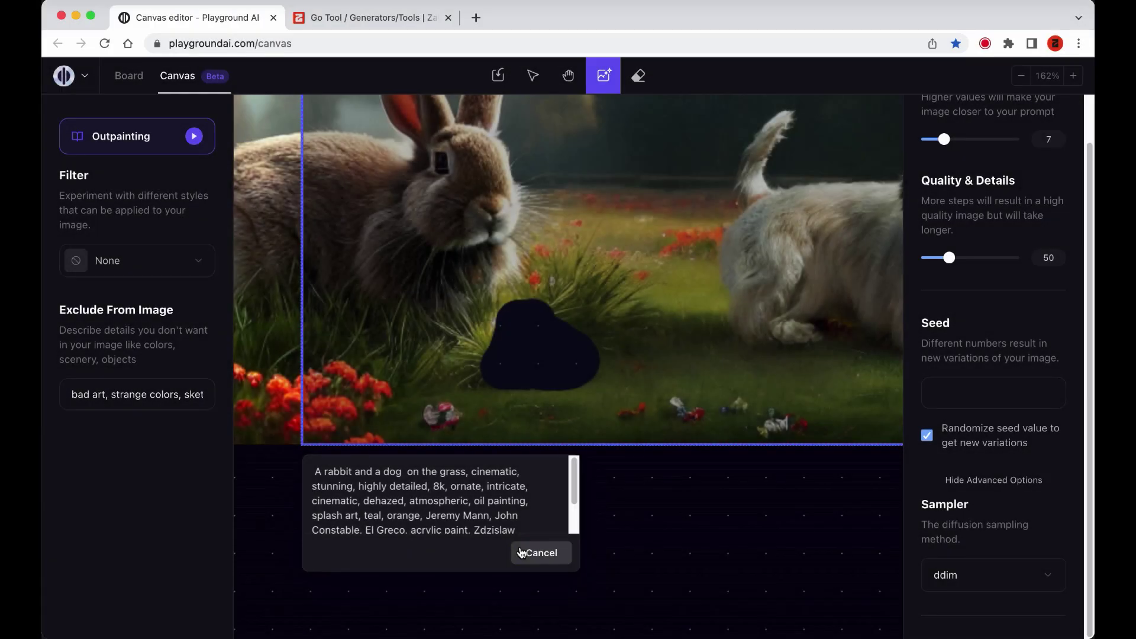
pyautogui.moveTo(628, 493); pyautogui.dragTo(720, 499)
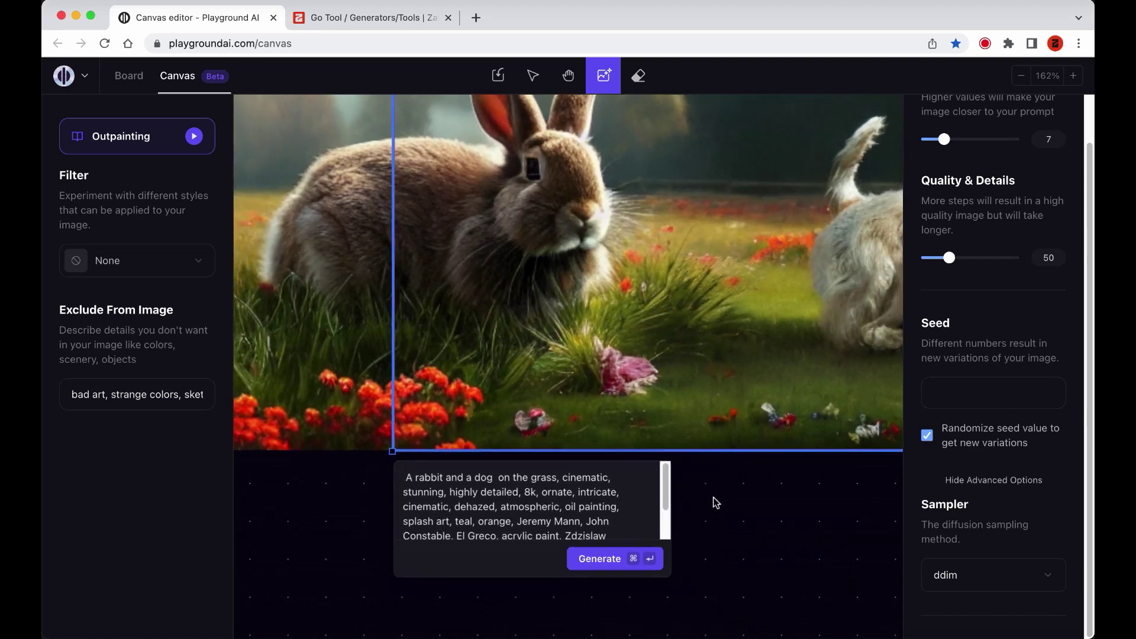
pyautogui.scroll(-5, 716, 502)
pyautogui.scroll(3, 709, 500)
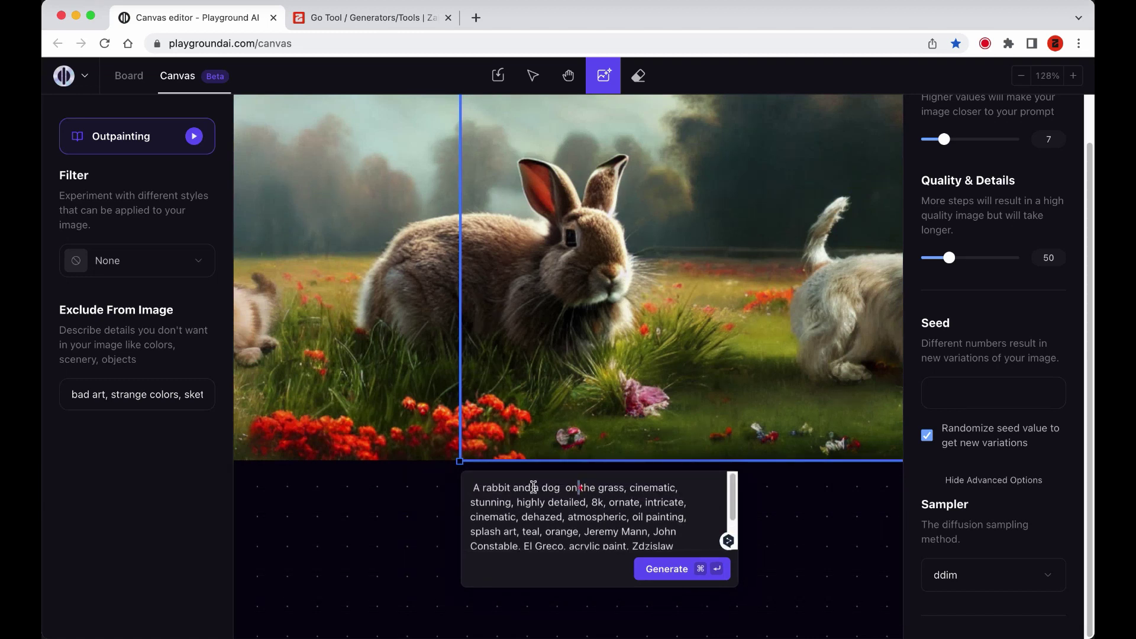
pyautogui.moveTo(580, 487); pyautogui.dragTo(464, 488)
pyautogui.press('BackSpace')
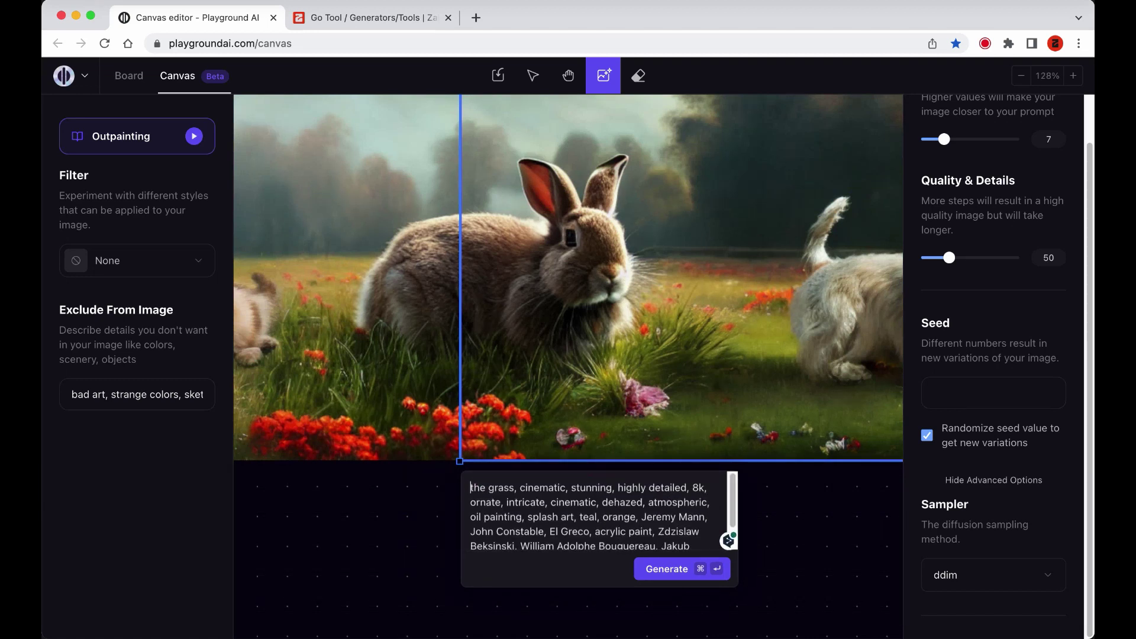
pyautogui.moveTo(487, 488); pyautogui.dragTo(713, 548)
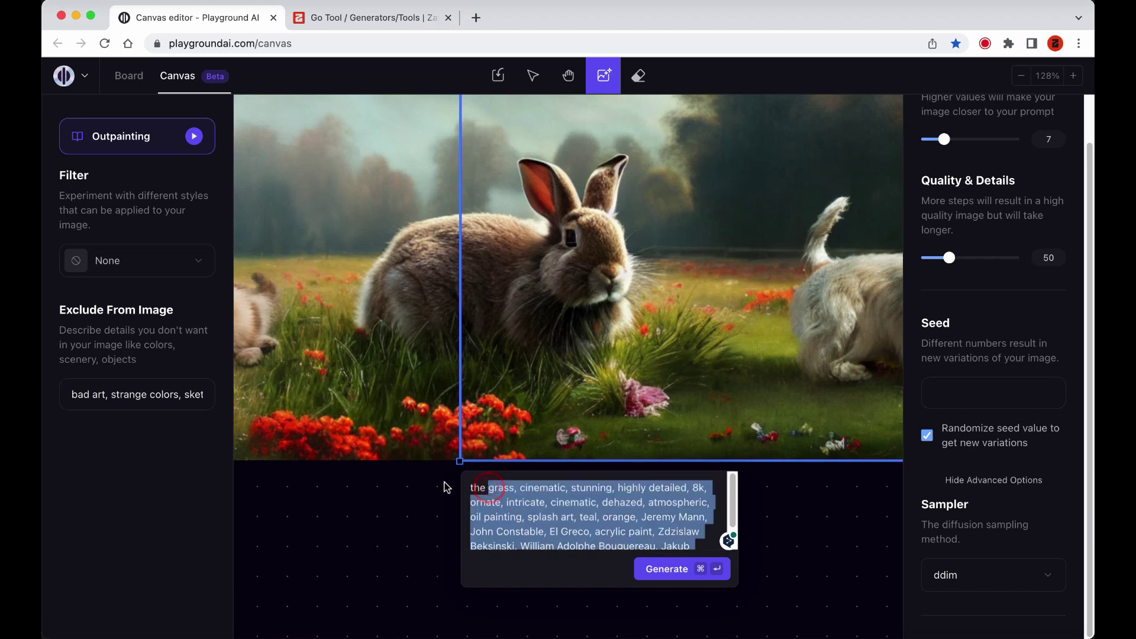
pyautogui.click(479, 484)
pyautogui.doubleClick(477, 487)
pyautogui.press('BackSpace')
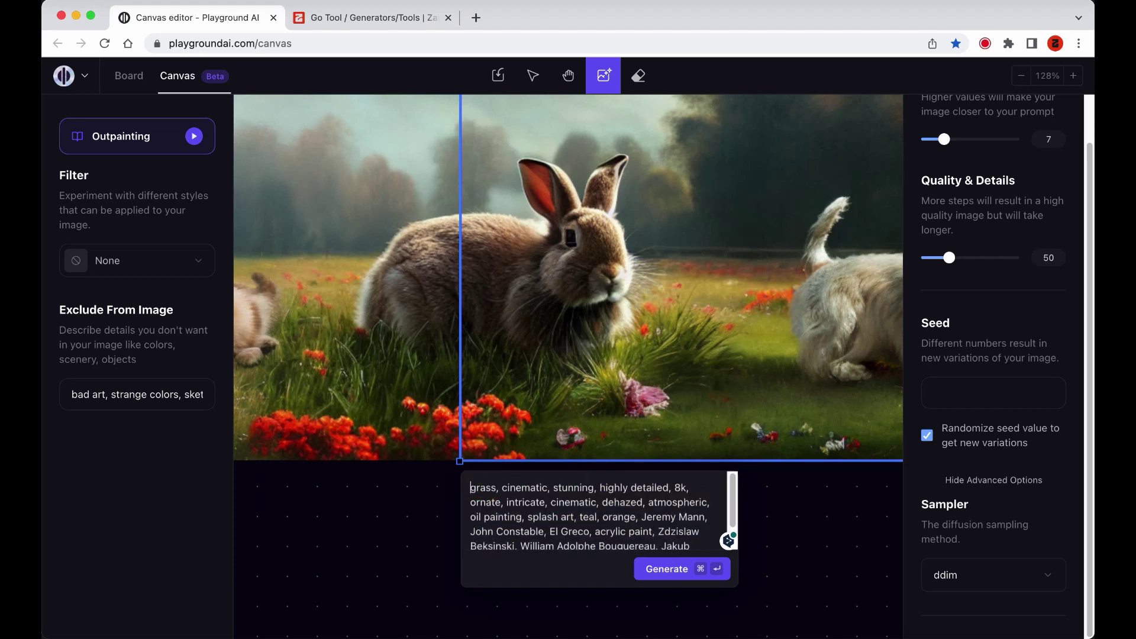
# - Regenerate grass in a 256×256 frame over the gap and download the painting as image (13).png
pyautogui.scroll(3, 716, 294)
pyautogui.hscroll(3, 716, 294)
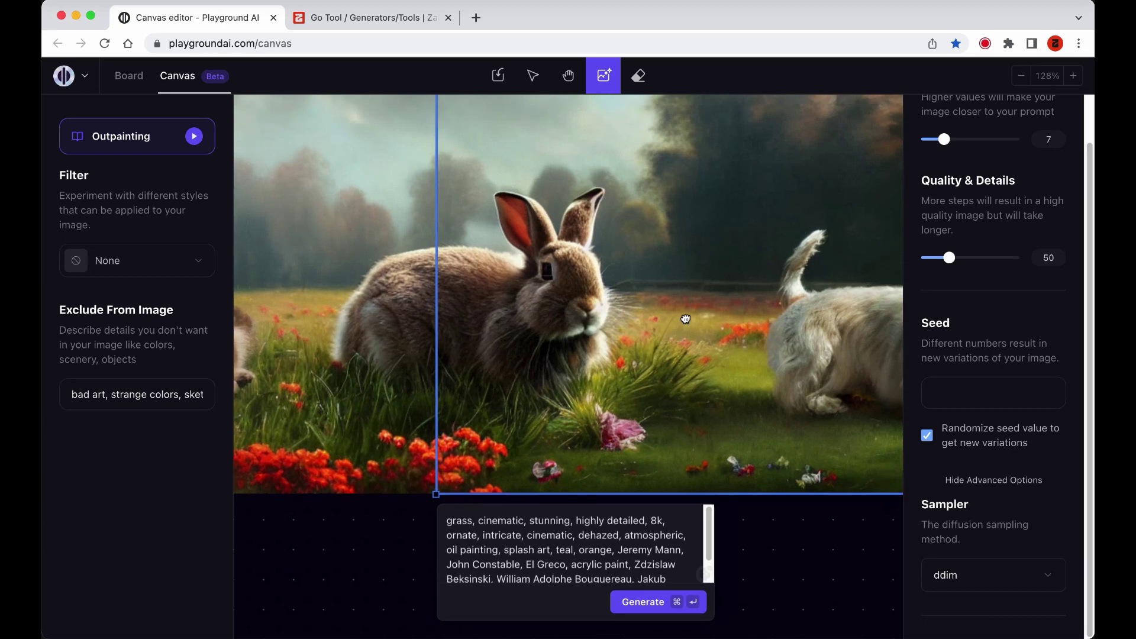
pyautogui.scroll(-5, 669, 304)
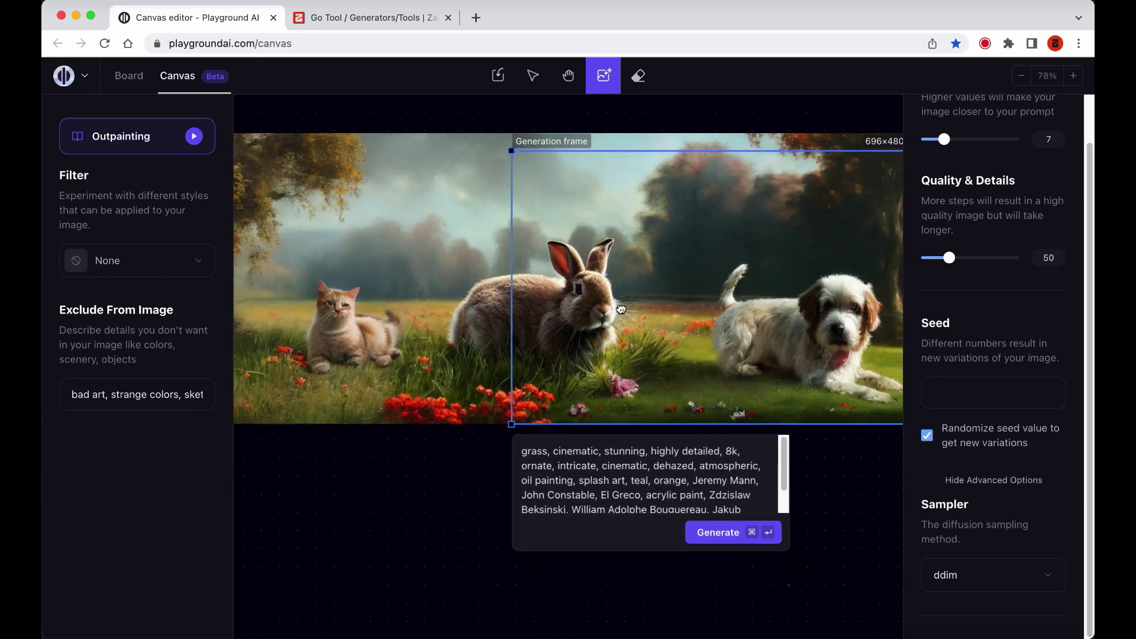
pyautogui.moveTo(411, 166); pyautogui.dragTo(658, 355)
pyautogui.moveTo(732, 384); pyautogui.dragTo(540, 385)
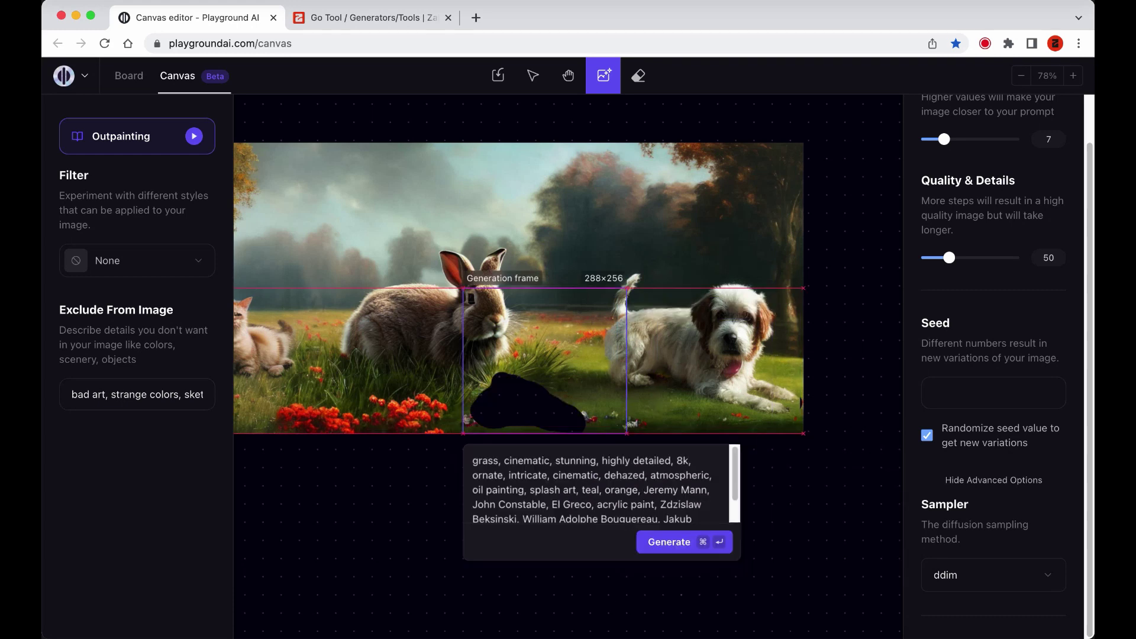
pyautogui.click(661, 550)
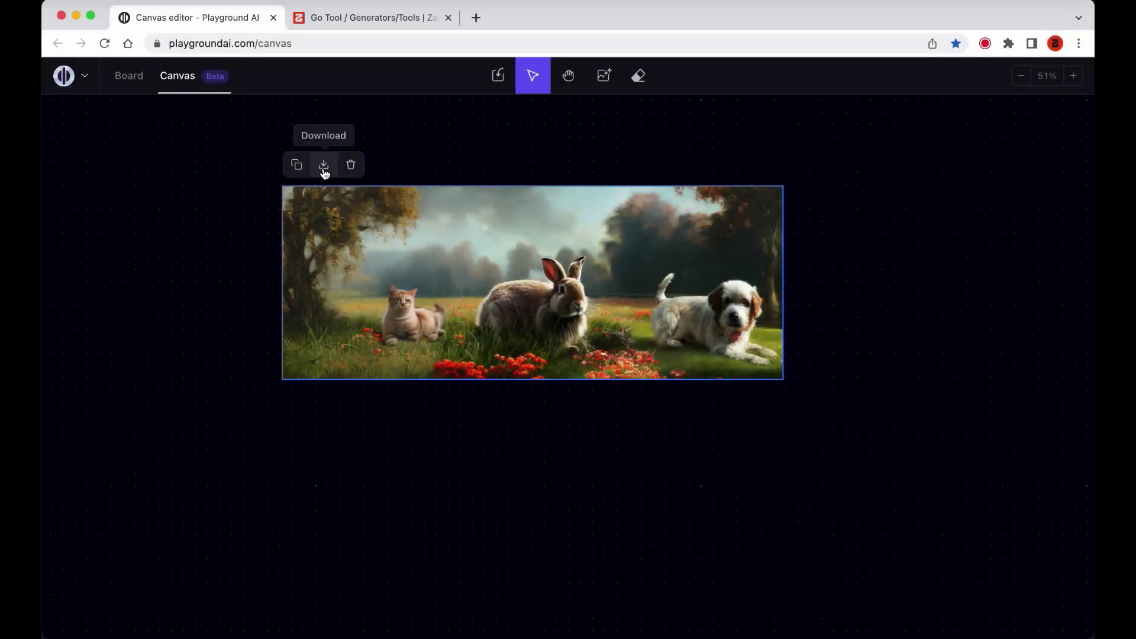
pyautogui.click(324, 166)
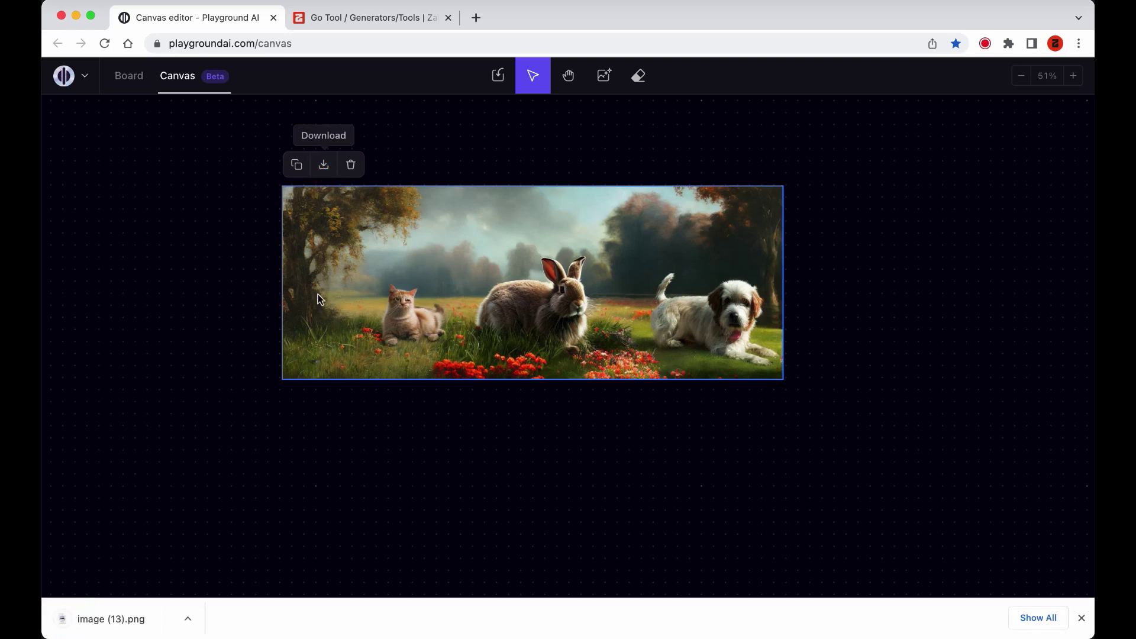
# - Crop the downloaded image (13).png to just the dog in Preview and return to Playground AI
pyautogui.click(114, 613)
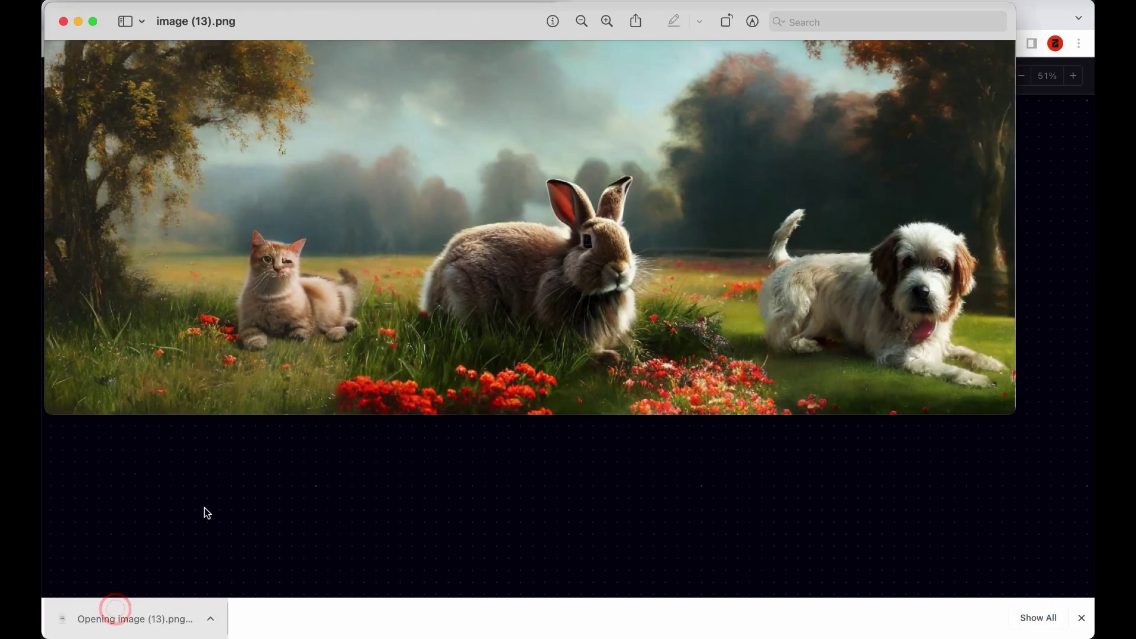
pyautogui.moveTo(749, 40); pyautogui.dragTo(1020, 414)
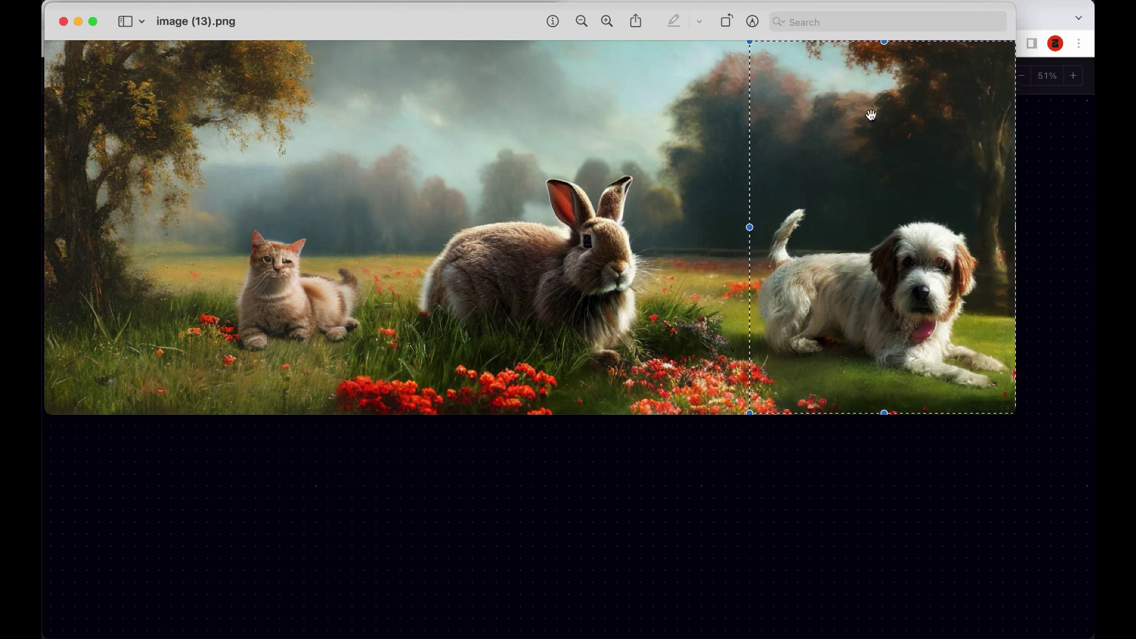
pyautogui.click(752, 21)
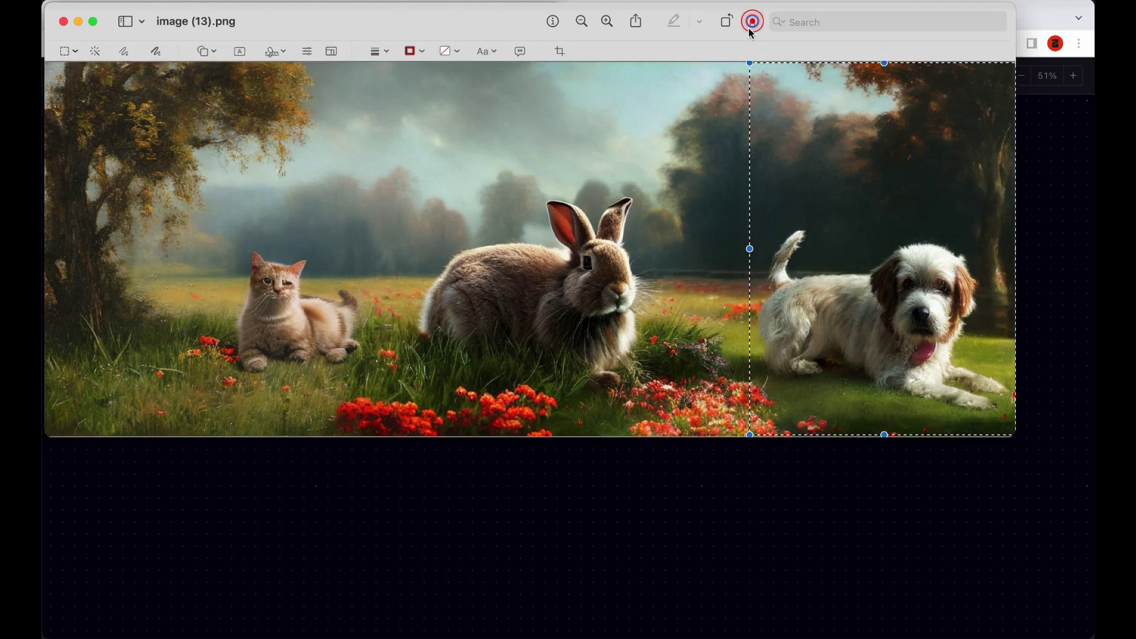
pyautogui.click(560, 51)
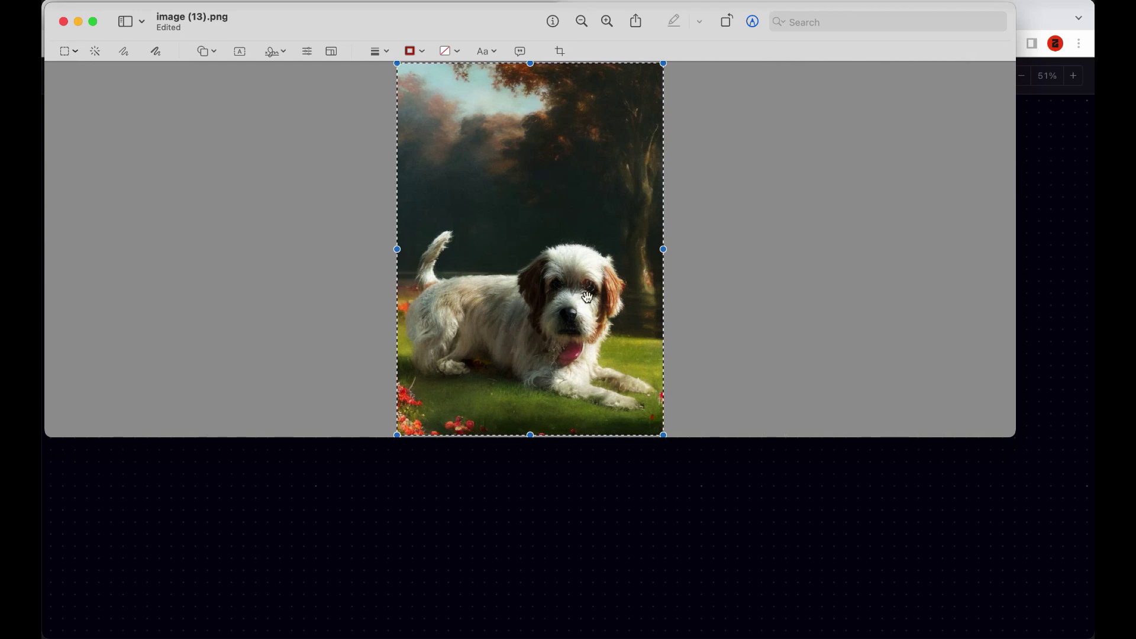
pyautogui.click(621, 510)
# - Paste the cropped dog onto the canvas and move it down and to the right
pyautogui.press('super+v')
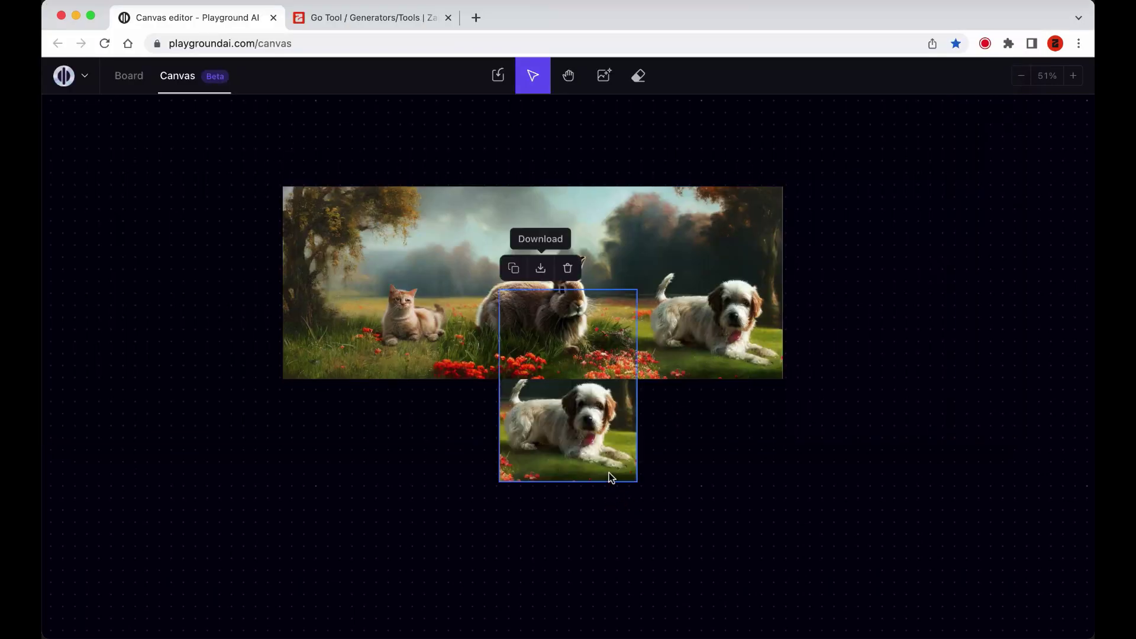
pyautogui.moveTo(628, 459); pyautogui.dragTo(751, 554)
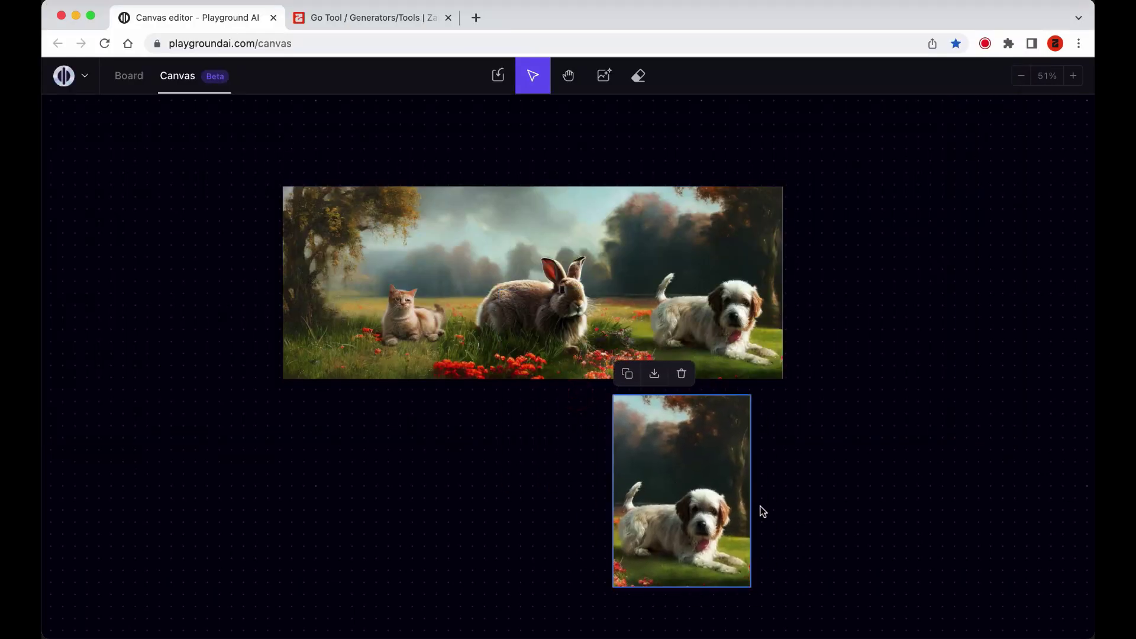
pyautogui.moveTo(662, 486); pyautogui.dragTo(802, 491)
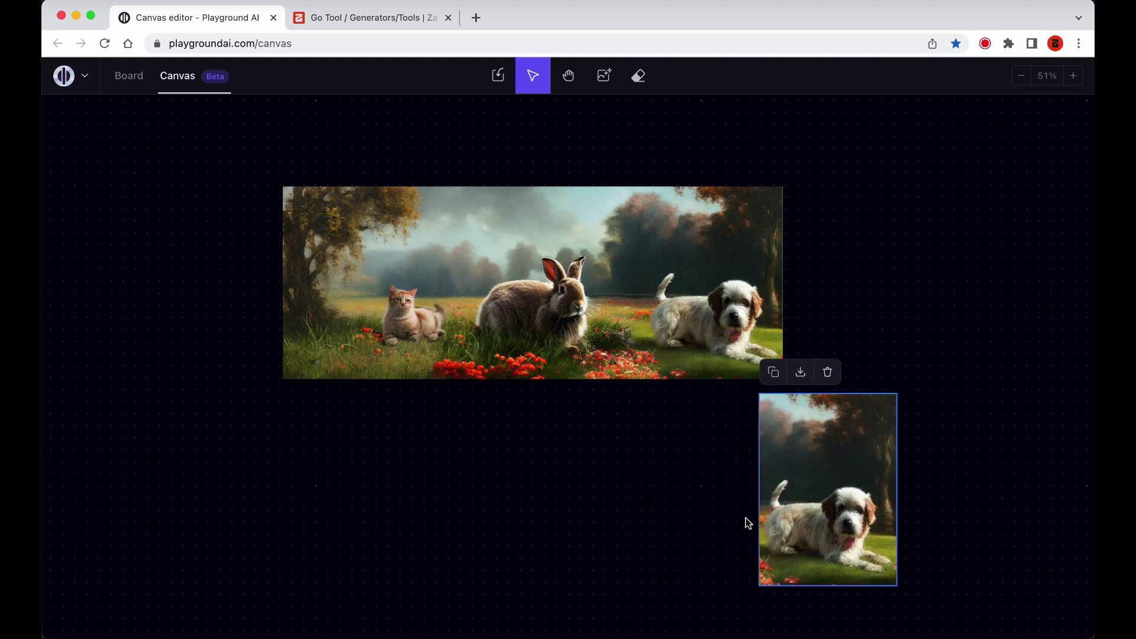
pyautogui.hscroll(5, 738, 487)
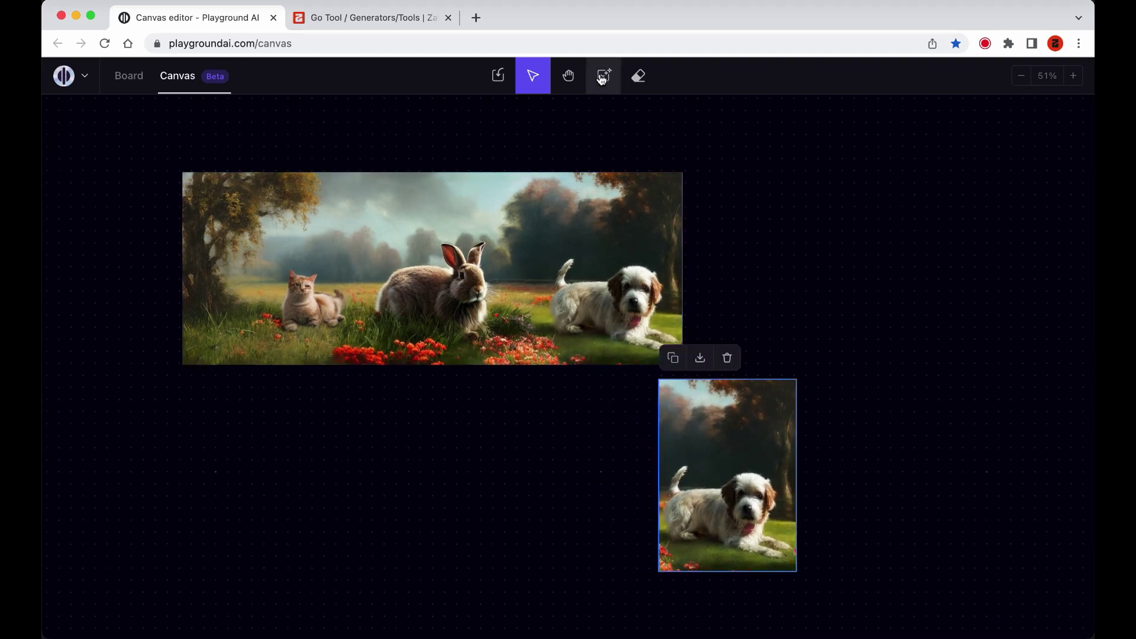
# - Erase the banner's right side with a 256 eraser and set the dog beside the cat-rabbit image
pyautogui.click(637, 76)
pyautogui.moveTo(583, 115); pyautogui.dragTo(663, 115)
pyautogui.moveTo(718, 157)
pyautogui.mouseDown()
pyautogui.moveTo(550, 203)
pyautogui.moveTo(535, 266)
pyautogui.moveTo(613, 330)
pyautogui.moveTo(538, 213)
pyautogui.moveTo(574, 393)
pyautogui.moveTo(578, 538)
pyautogui.moveTo(611, 588)
pyautogui.moveTo(604, 419)
pyautogui.moveTo(662, 207)
pyautogui.mouseUp()
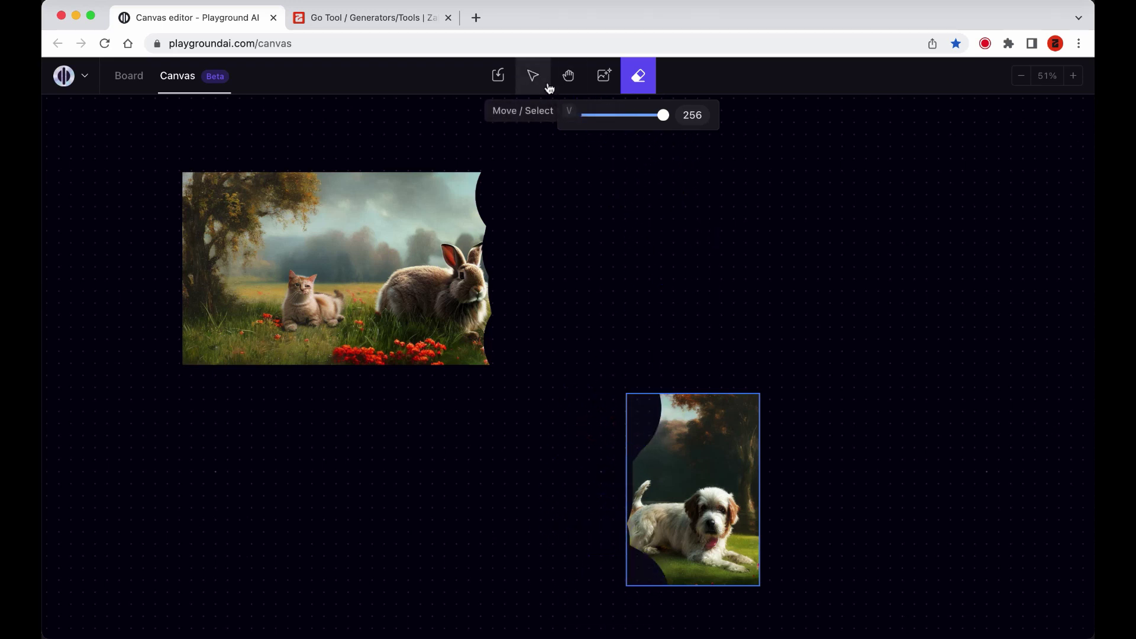
pyautogui.press('v')
pyautogui.moveTo(698, 468); pyautogui.dragTo(572, 258)
pyautogui.hscroll(-5, 731, 462)
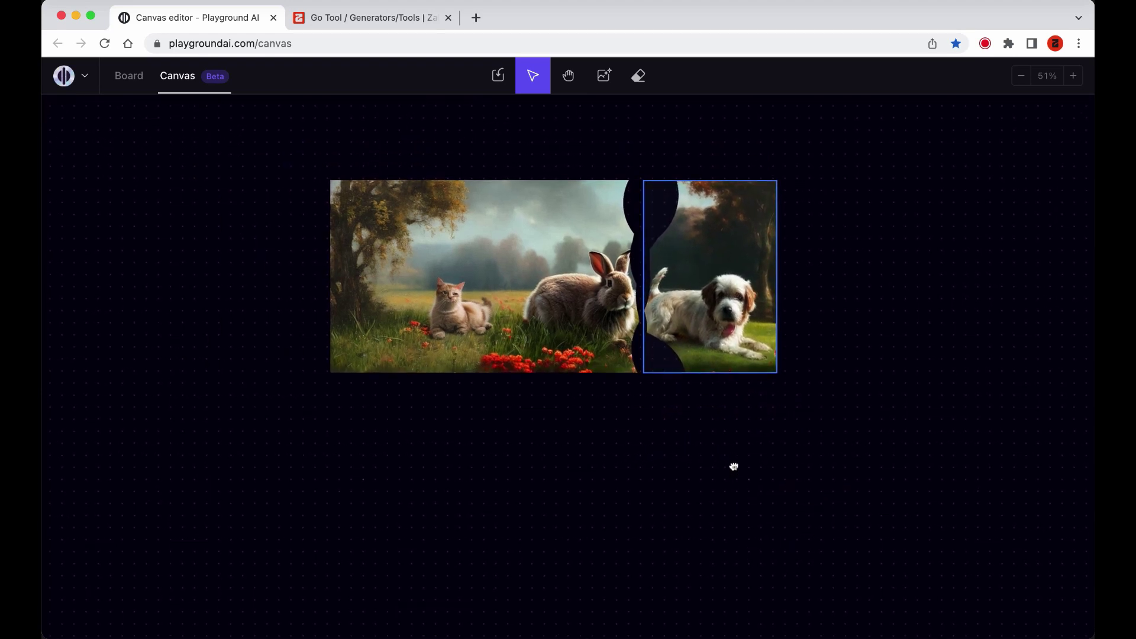
# - Download the cat-rabbit image, crop out the cat in Preview, and paste it below the banner
pyautogui.click(390, 196)
pyautogui.click(371, 158)
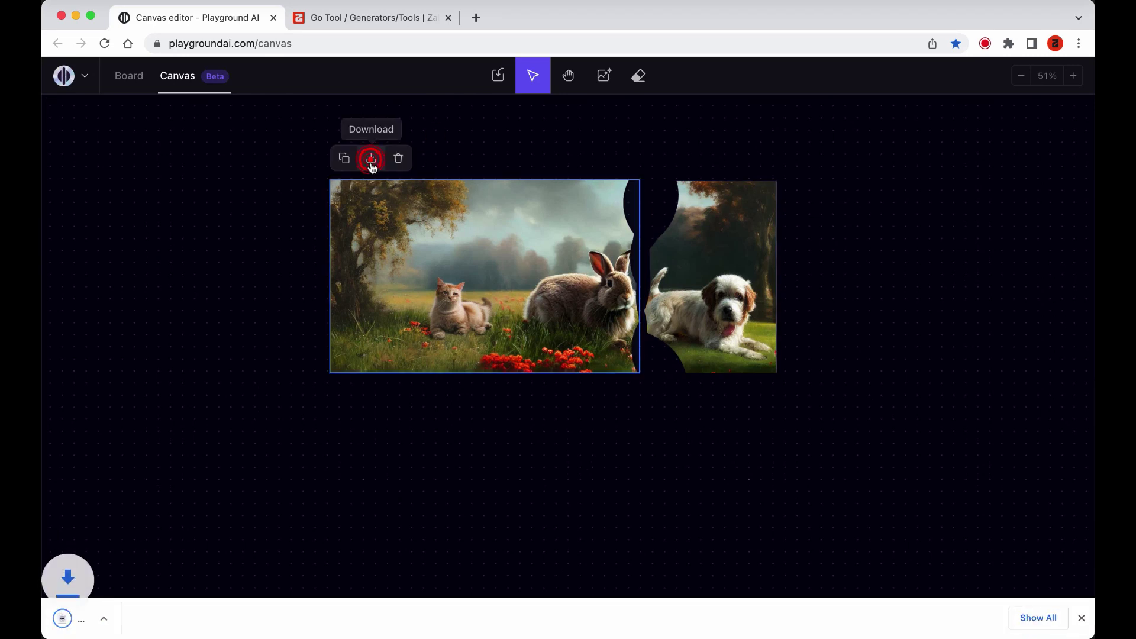
pyautogui.click(110, 618)
pyautogui.moveTo(357, 75); pyautogui.dragTo(53, 435)
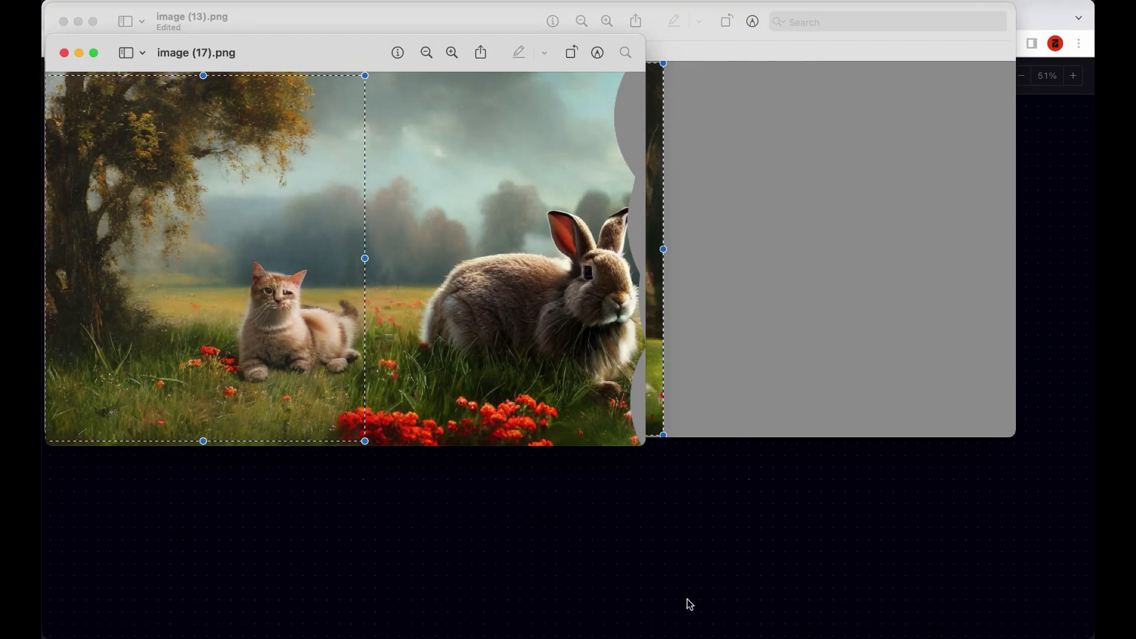
pyautogui.click(704, 609)
pyautogui.press('super+v')
pyautogui.moveTo(552, 339); pyautogui.dragTo(487, 454)
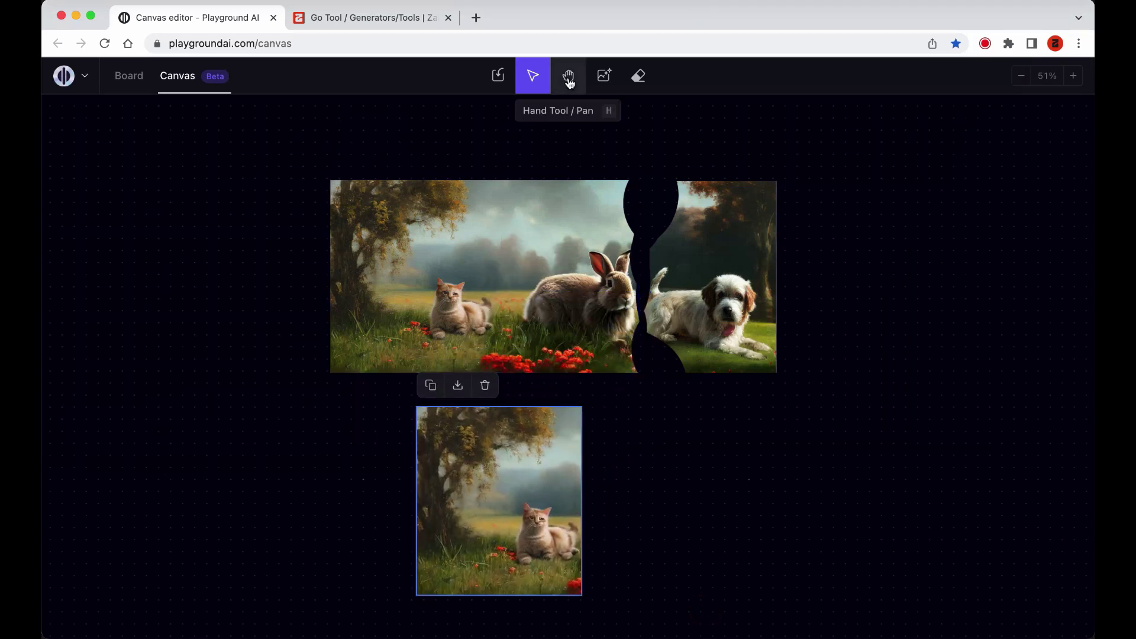
# - Erase the tree and cat from the banner and move the cat image beside the rabbit
pyautogui.click(638, 75)
pyautogui.moveTo(330, 187)
pyautogui.mouseDown()
pyautogui.moveTo(474, 202)
pyautogui.moveTo(453, 272)
pyautogui.moveTo(467, 331)
pyautogui.moveTo(337, 300)
pyautogui.moveTo(340, 344)
pyautogui.moveTo(393, 362)
pyautogui.mouseUp()
pyautogui.press('v')
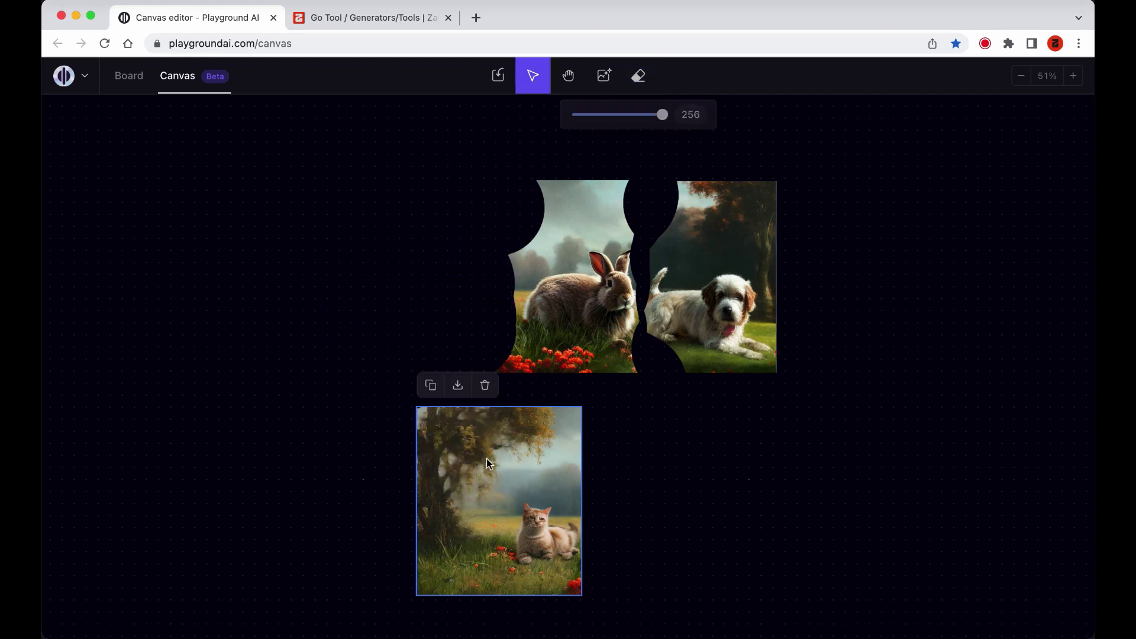
pyautogui.moveTo(487, 460); pyautogui.dragTo(386, 239)
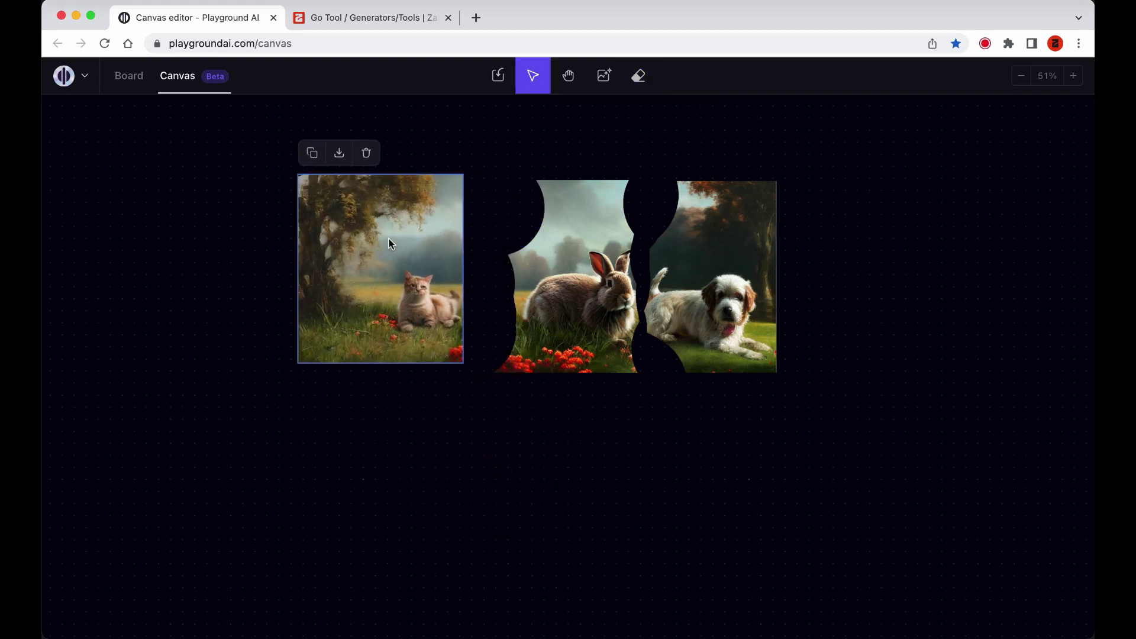
# - Erase the cat image's upper-right corner and right edge with a smaller eraser brush
pyautogui.press('e')
pyautogui.moveTo(449, 208); pyautogui.dragTo(461, 237)
pyautogui.scroll(5, 461, 236)
pyautogui.press('[')
pyautogui.press('[')
pyautogui.press('[')
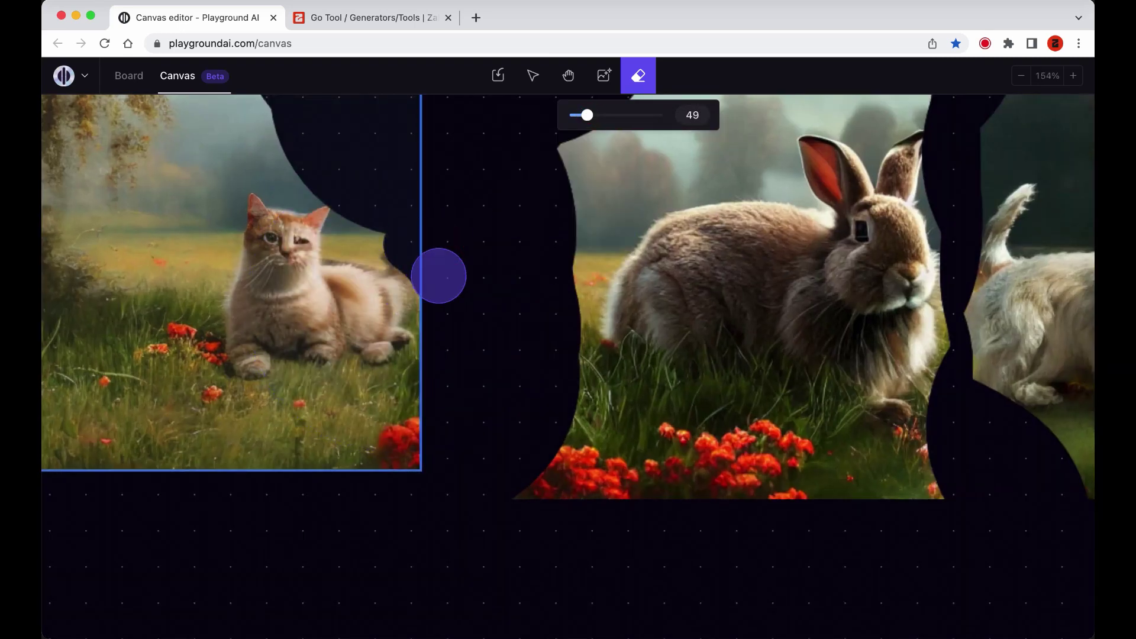
pyautogui.moveTo(439, 274)
pyautogui.mouseDown()
pyautogui.moveTo(406, 350)
pyautogui.moveTo(385, 467)
pyautogui.mouseUp()
pyautogui.press('[')
pyautogui.click(303, 240)
pyautogui.scroll(2, 540, 221)
# - Shift the cat image right against the rabbit and erase the rabbit's left edge
pyautogui.press('v')
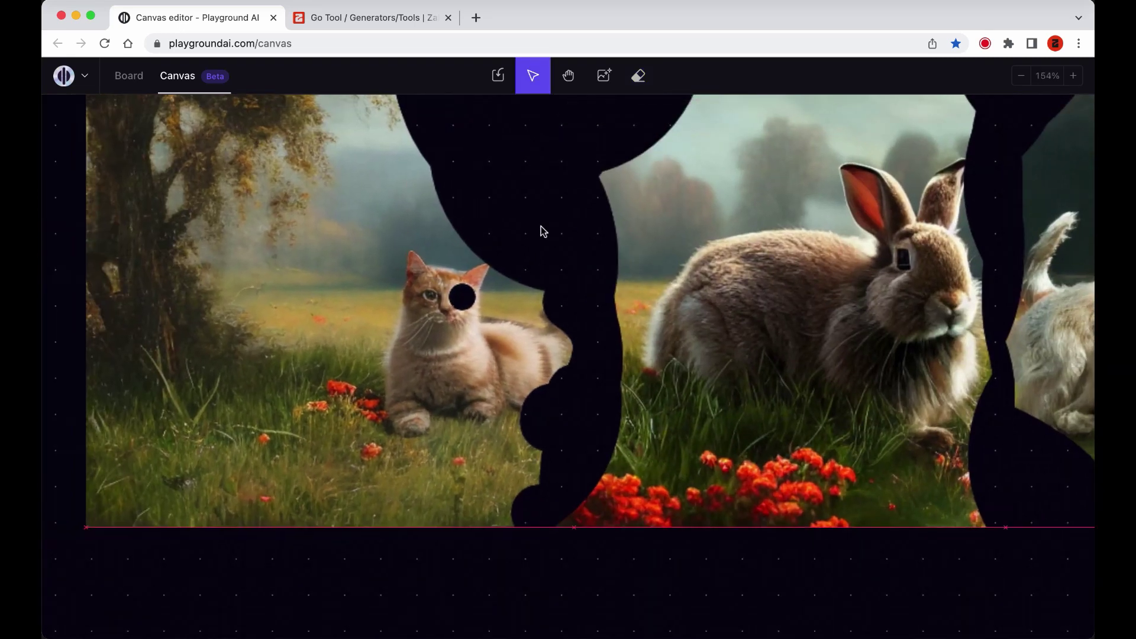
pyautogui.moveTo(540, 228); pyautogui.dragTo(609, 157)
pyautogui.press('e')
pyautogui.moveTo(620, 321)
pyautogui.mouseDown()
pyautogui.moveTo(627, 415)
pyautogui.moveTo(616, 497)
pyautogui.moveTo(663, 356)
pyautogui.mouseUp()
# - Erase the seam between the rabbit and dog images and the rabbit's lower-right area
pyautogui.scroll(5, 609, 284)
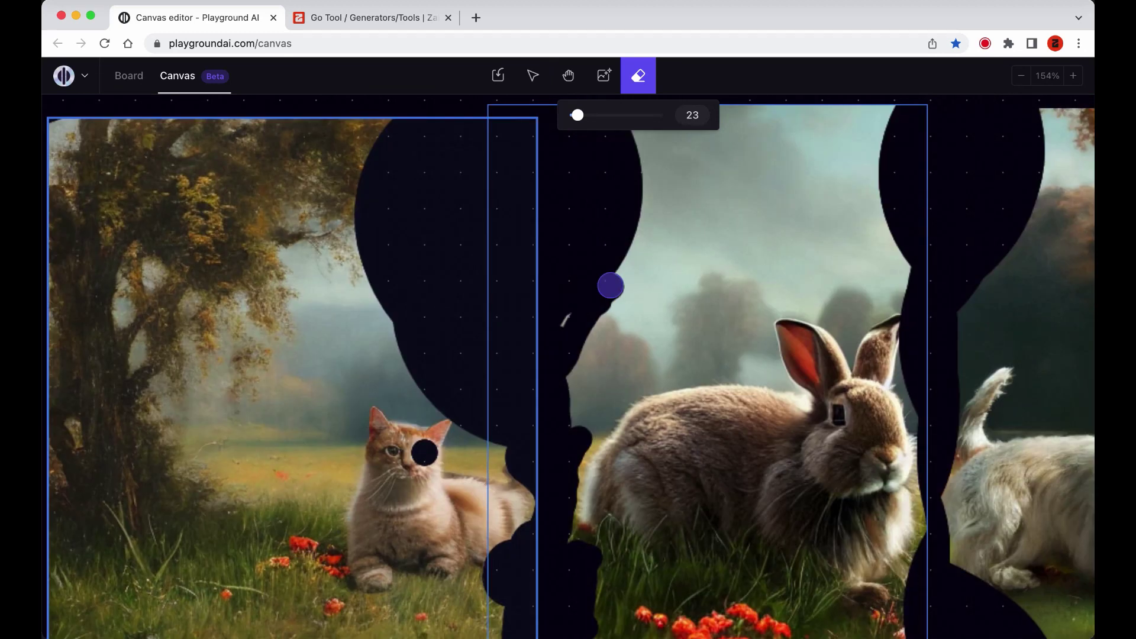
pyautogui.scroll(-4, 492, 97)
pyautogui.hscroll(3, 596, 124)
pyautogui.scroll(-3, 596, 125)
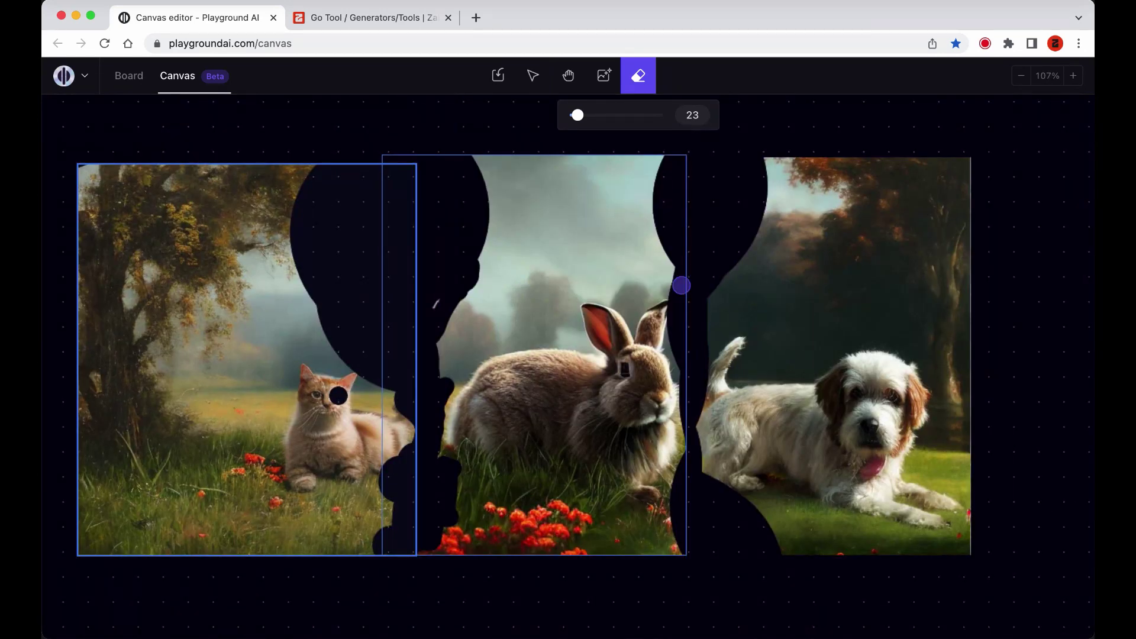
pyautogui.moveTo(680, 284)
pyautogui.mouseDown()
pyautogui.moveTo(656, 181)
pyautogui.moveTo(735, 291)
pyautogui.moveTo(727, 254)
pyautogui.mouseUp()
pyautogui.scroll(-2, 726, 254)
pyautogui.hscroll(1, 726, 253)
pyautogui.moveTo(631, 427); pyautogui.dragTo(622, 467)
pyautogui.scroll(-3, 610, 474)
# - Stretch the generation frame over cat, rabbit and dog, add 'cat, a' to the prompt, and generate
pyautogui.press('g')
pyautogui.click(573, 219)
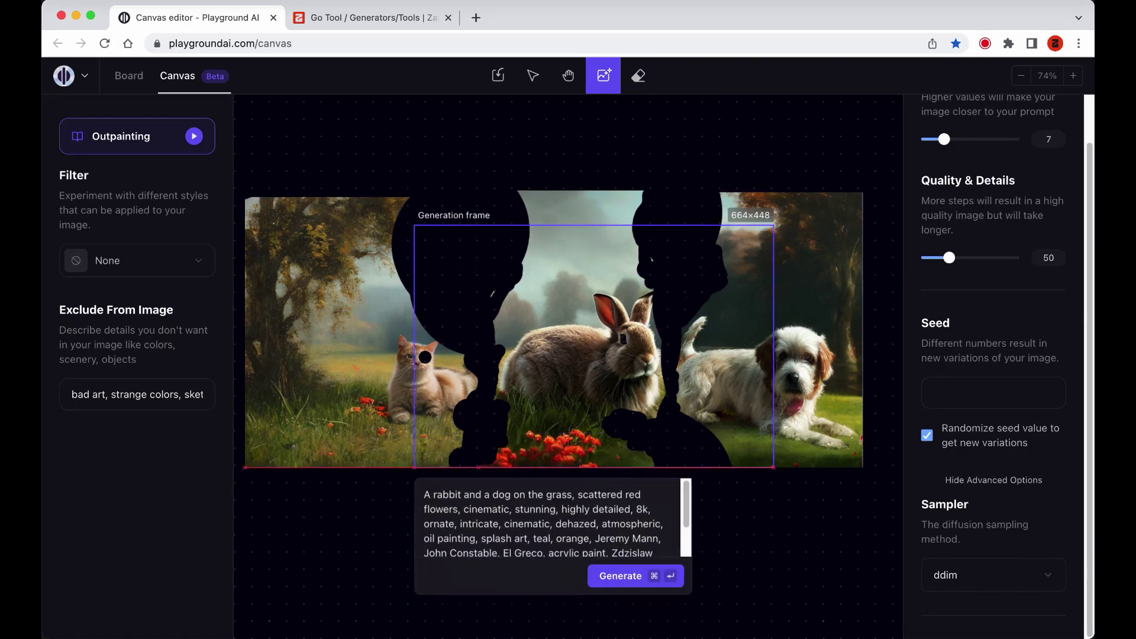
pyautogui.moveTo(418, 193); pyautogui.dragTo(297, 189)
pyautogui.moveTo(774, 194); pyautogui.dragTo(871, 205)
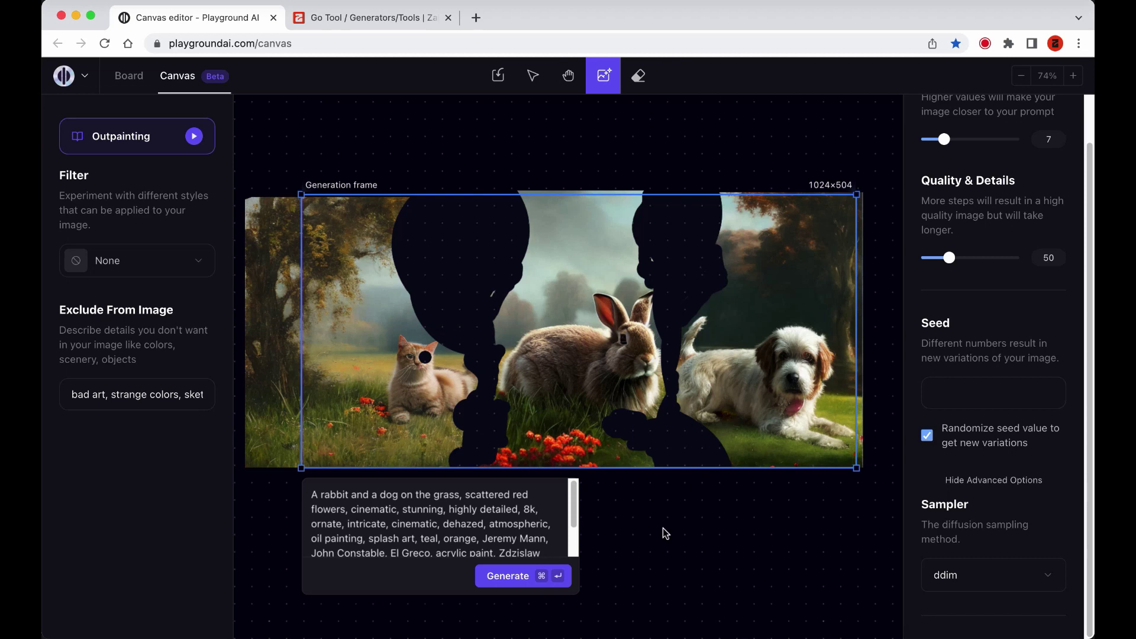
pyautogui.click(322, 494)
pyautogui.write('cat')
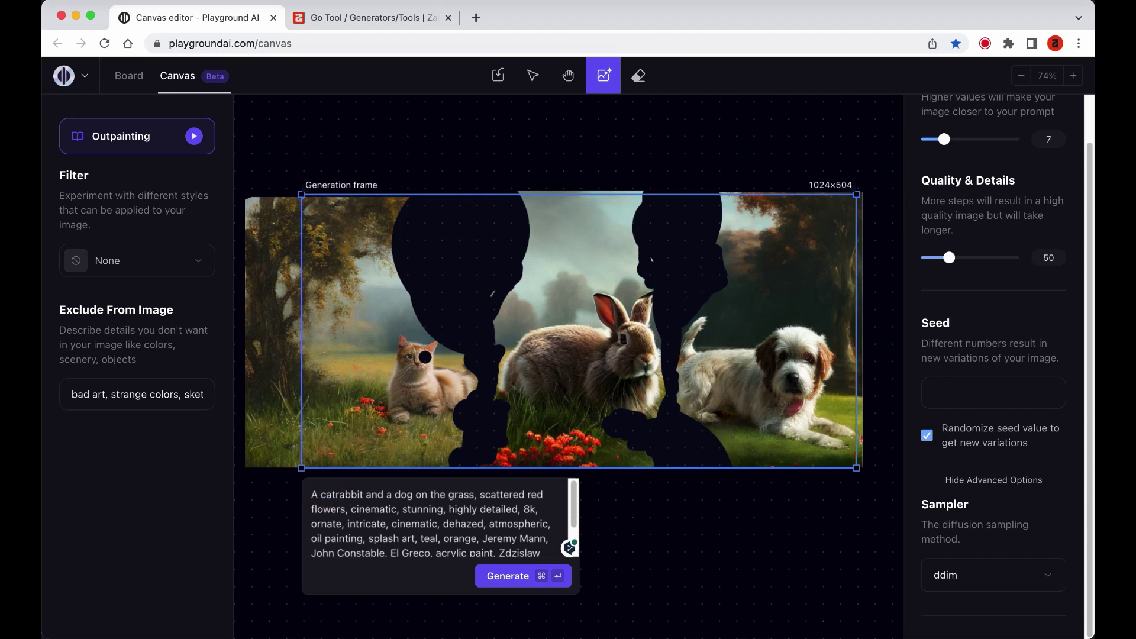
pyautogui.write(', a')
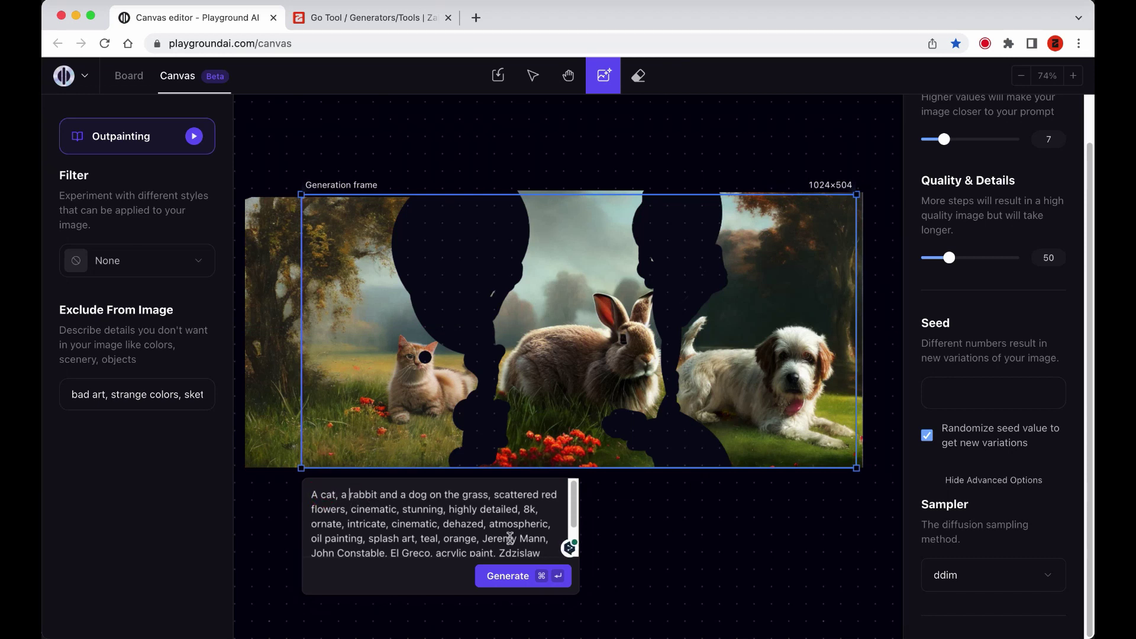
pyautogui.click(517, 576)
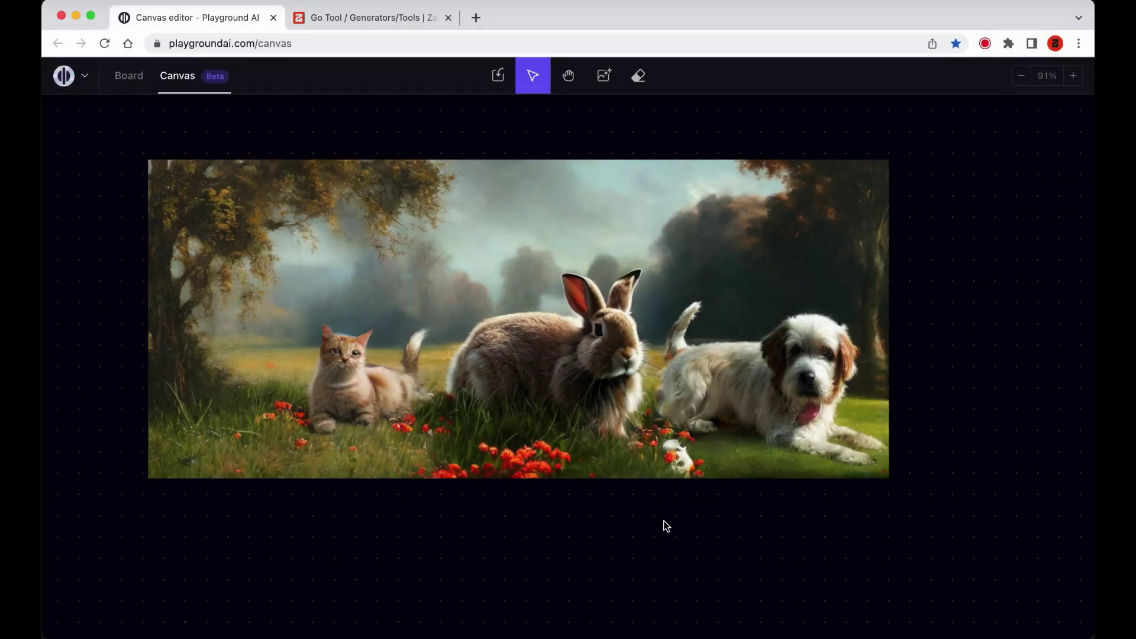
# - Select the merged meadow painting, move it down and right, and show the Upload import options
pyautogui.scroll(-3, 382, 201)
pyautogui.click(382, 201)
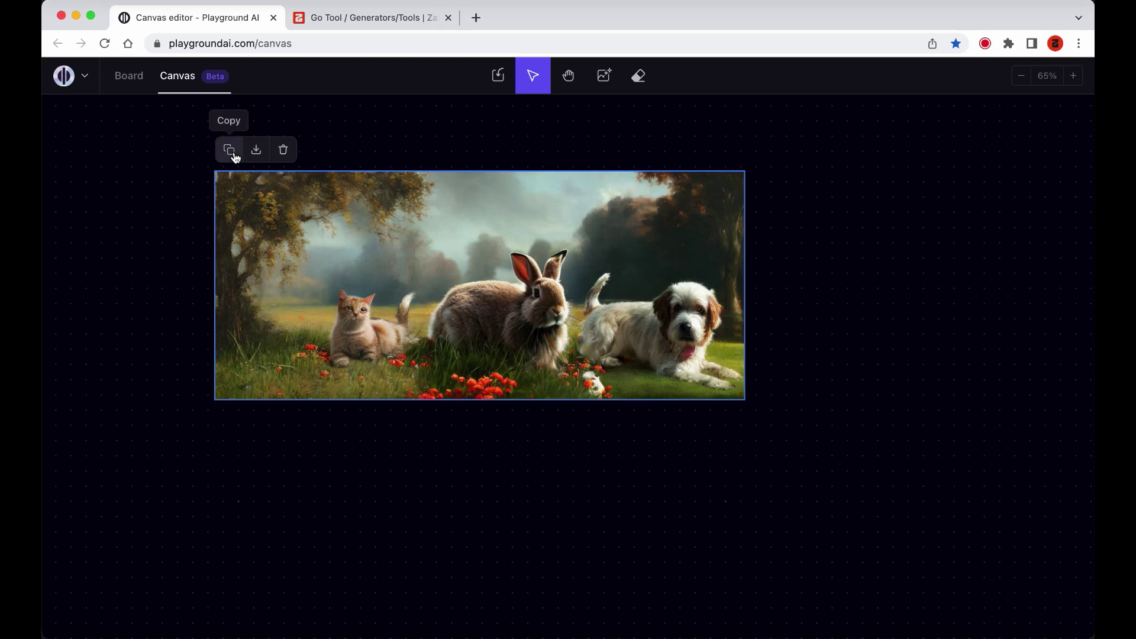
pyautogui.moveTo(396, 156); pyautogui.dragTo(451, 210)
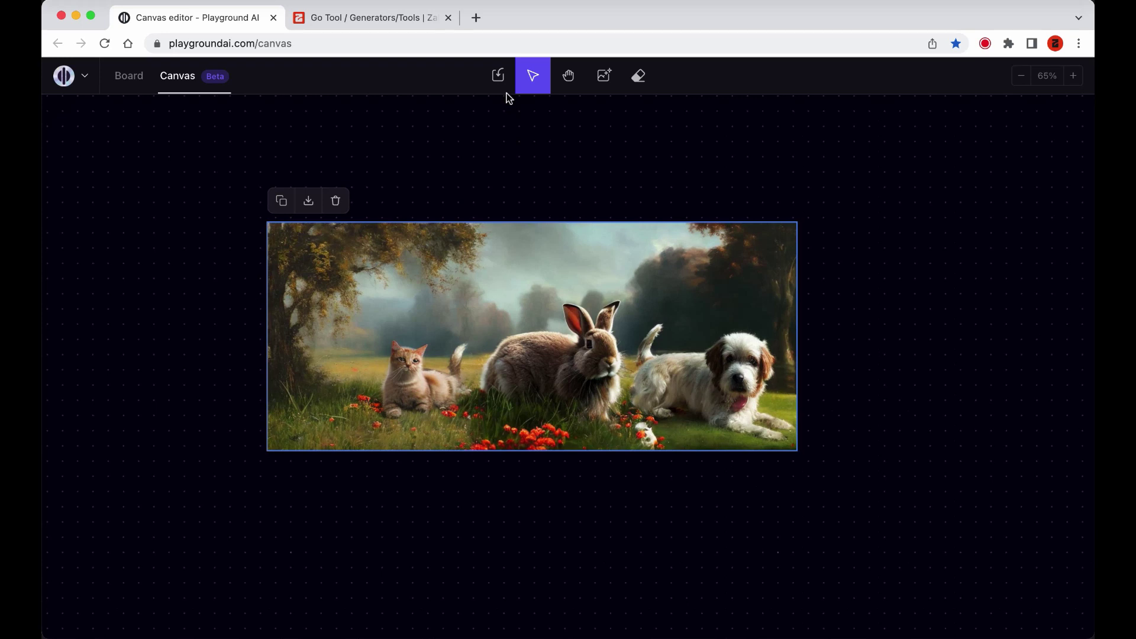
pyautogui.click(498, 75)
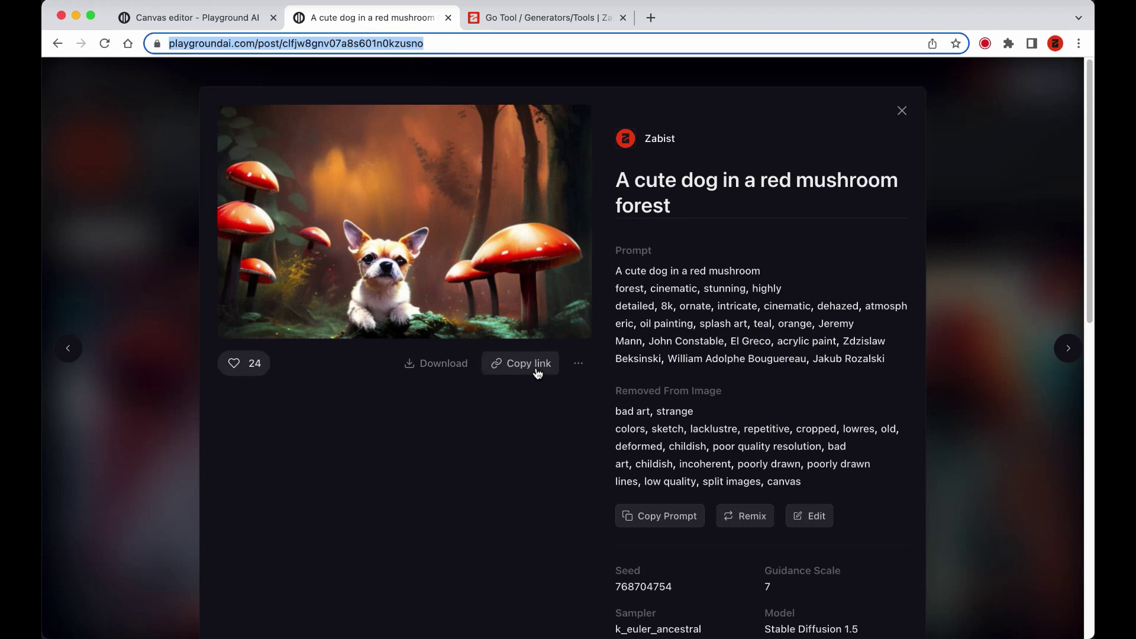
# - Import the mushroom-forest dog post onto the canvas via Upload > From Playground using its copied link
pyautogui.click(536, 370)
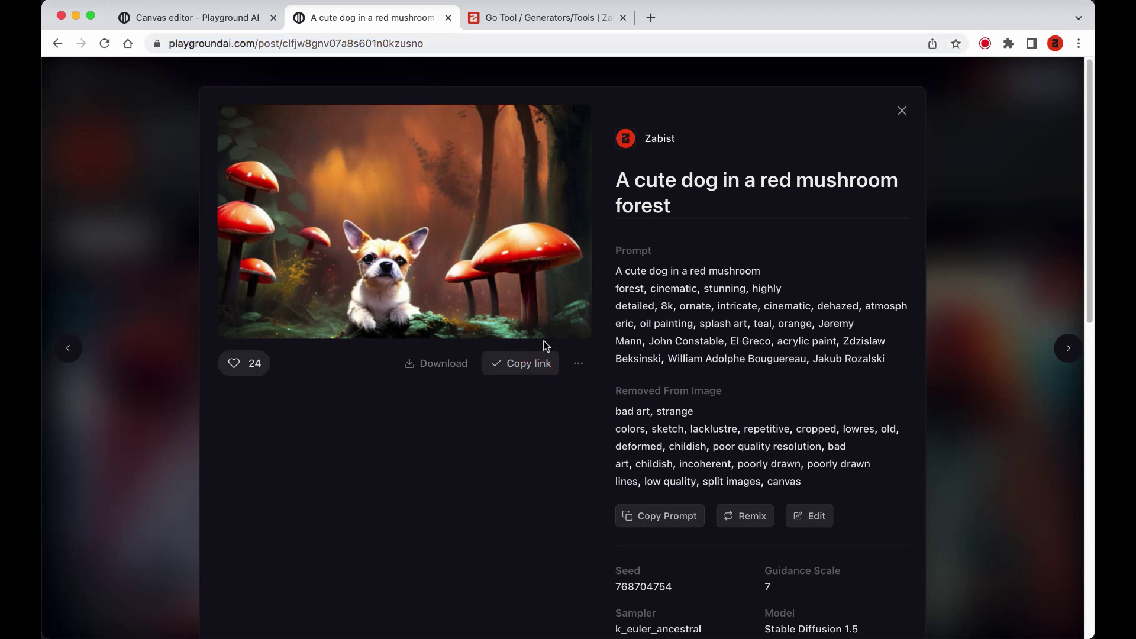
pyautogui.click(242, 18)
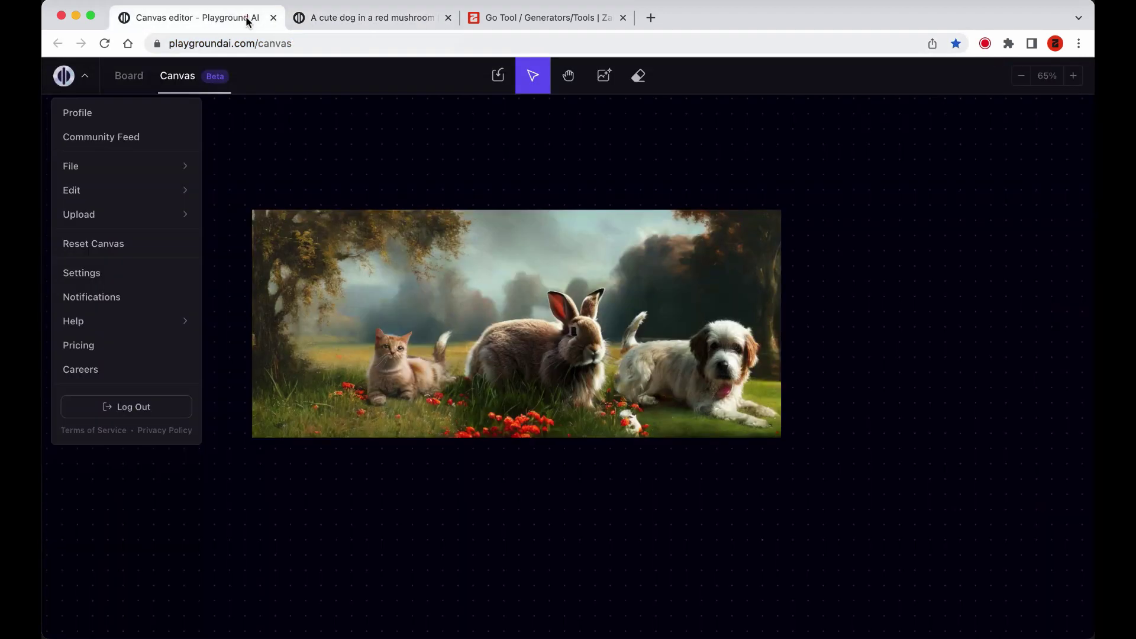
pyautogui.click(500, 83)
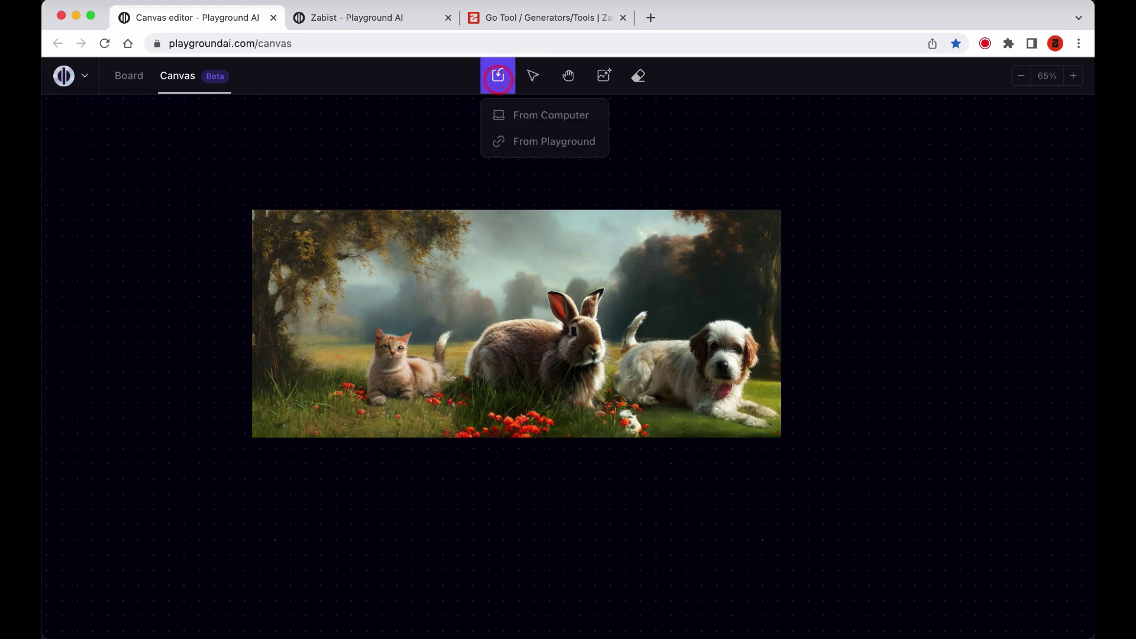
pyautogui.click(530, 139)
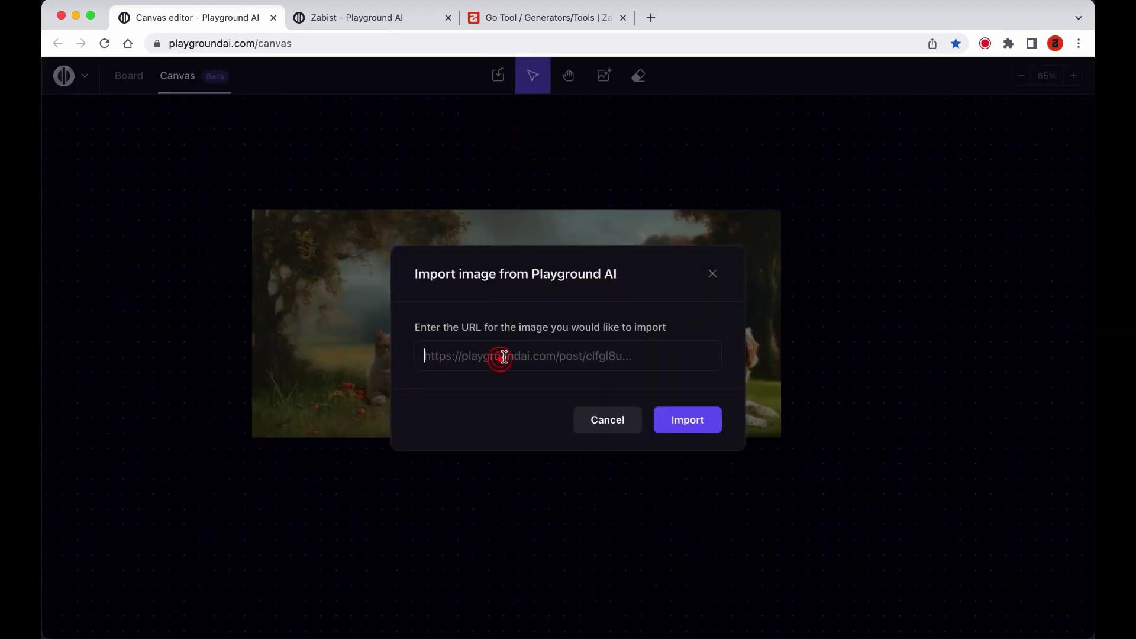
pyautogui.press('super+v')
pyautogui.click(687, 422)
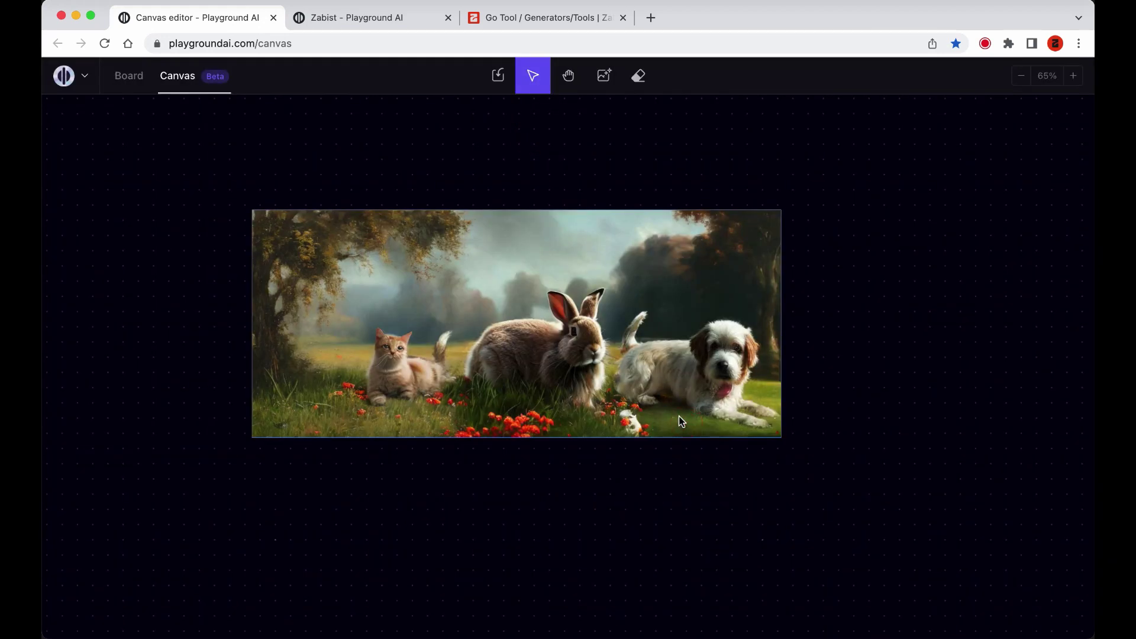
# - Position the imported mushroom-dog image beneath the meadow painting
pyautogui.moveTo(609, 387); pyautogui.dragTo(609, 502)
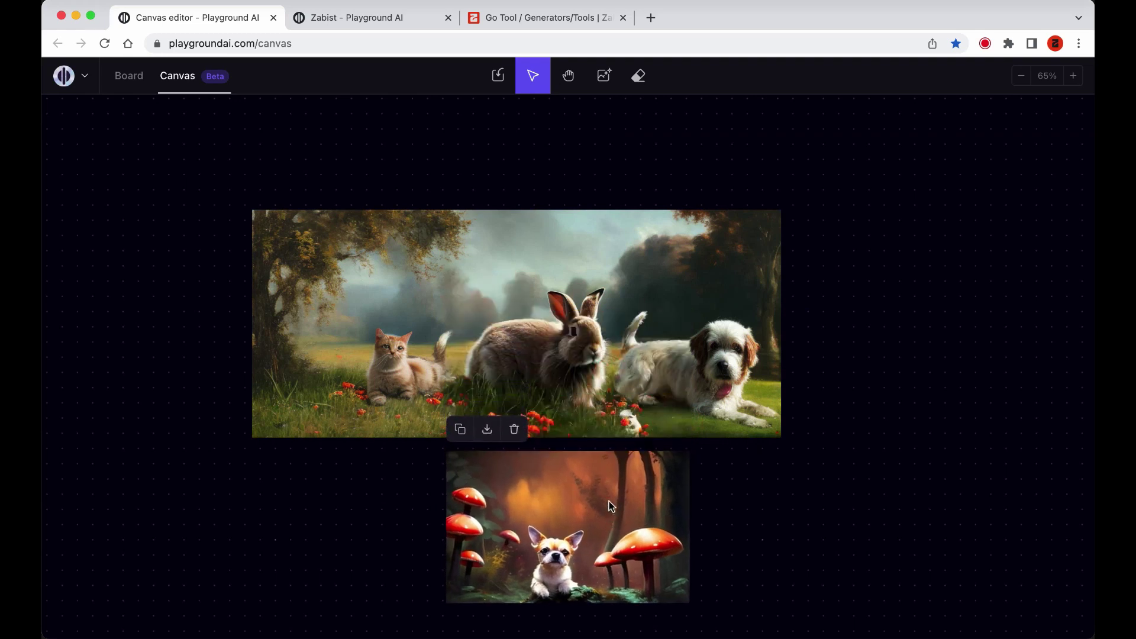
pyautogui.scroll(-4, 609, 502)
pyautogui.moveTo(635, 374); pyautogui.dragTo(678, 359)
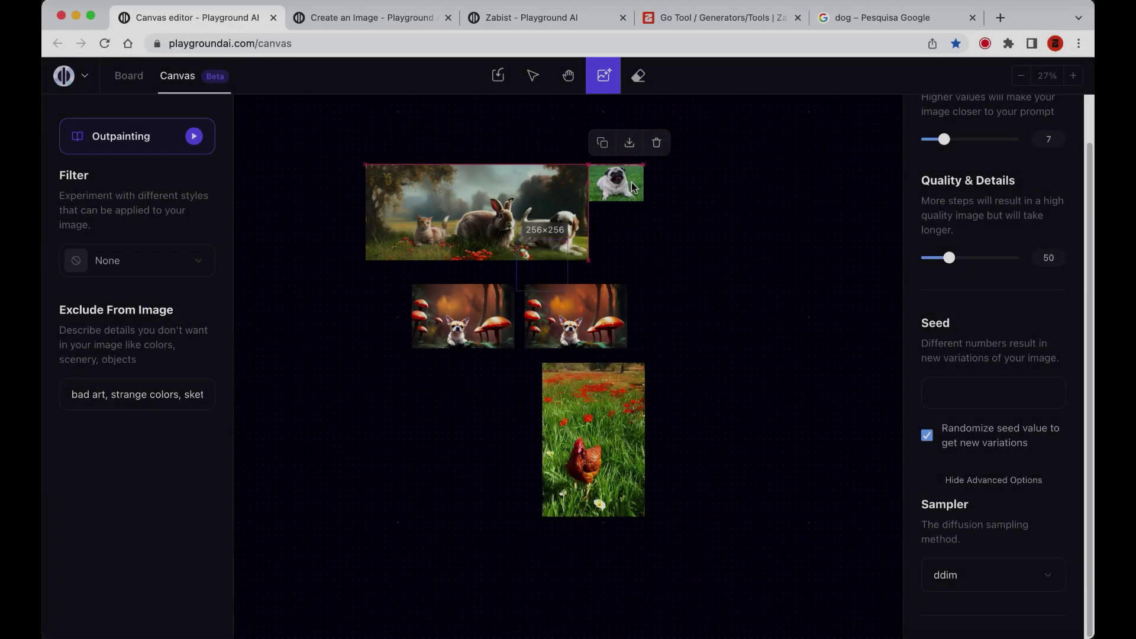
# - Pack the chicken, pug and mushroom-dog images together beneath the meadow strip
pyautogui.moveTo(596, 307); pyautogui.dragTo(660, 223)
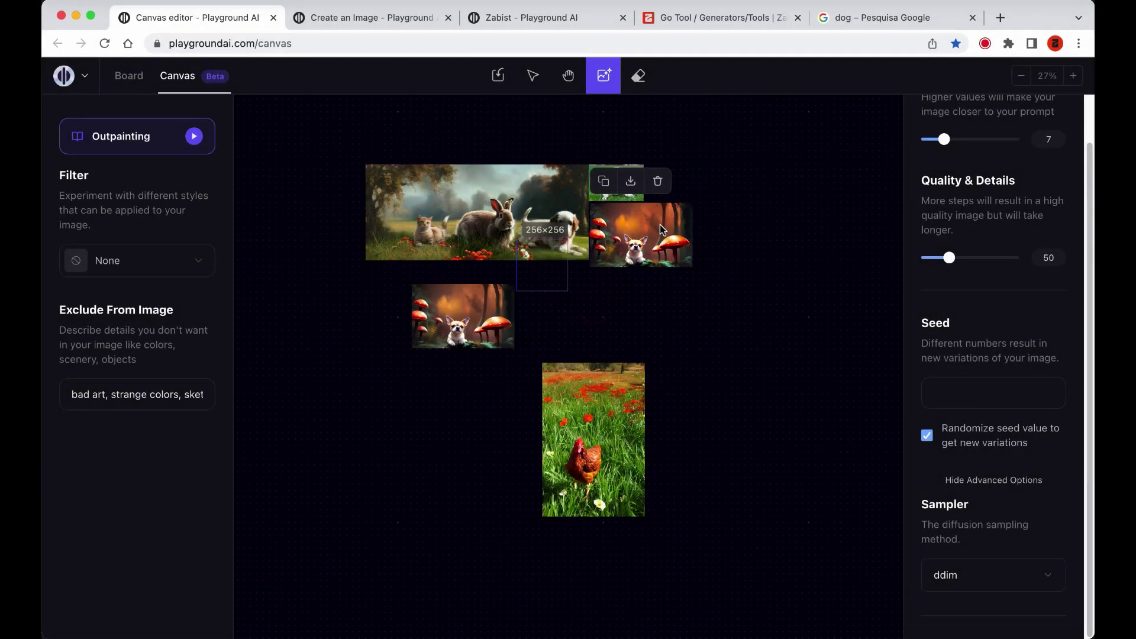
pyautogui.moveTo(469, 322); pyautogui.dragTo(419, 296)
pyautogui.moveTo(586, 406); pyautogui.dragTo(411, 317)
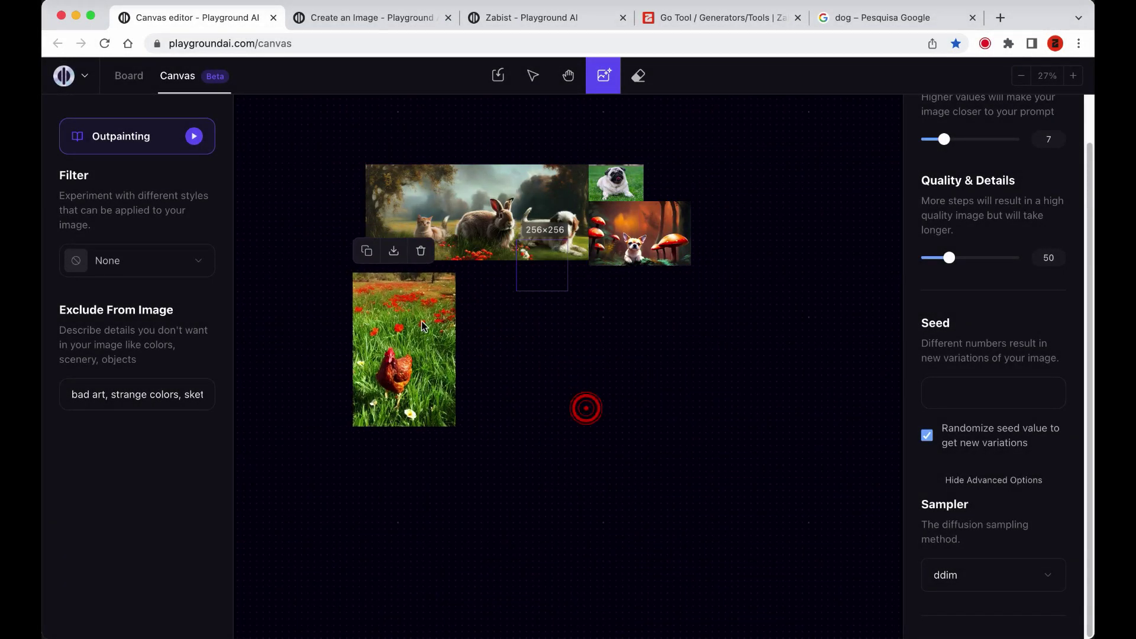
pyautogui.moveTo(626, 244); pyautogui.dragTo(506, 315)
pyautogui.moveTo(616, 183); pyautogui.dragTo(495, 356)
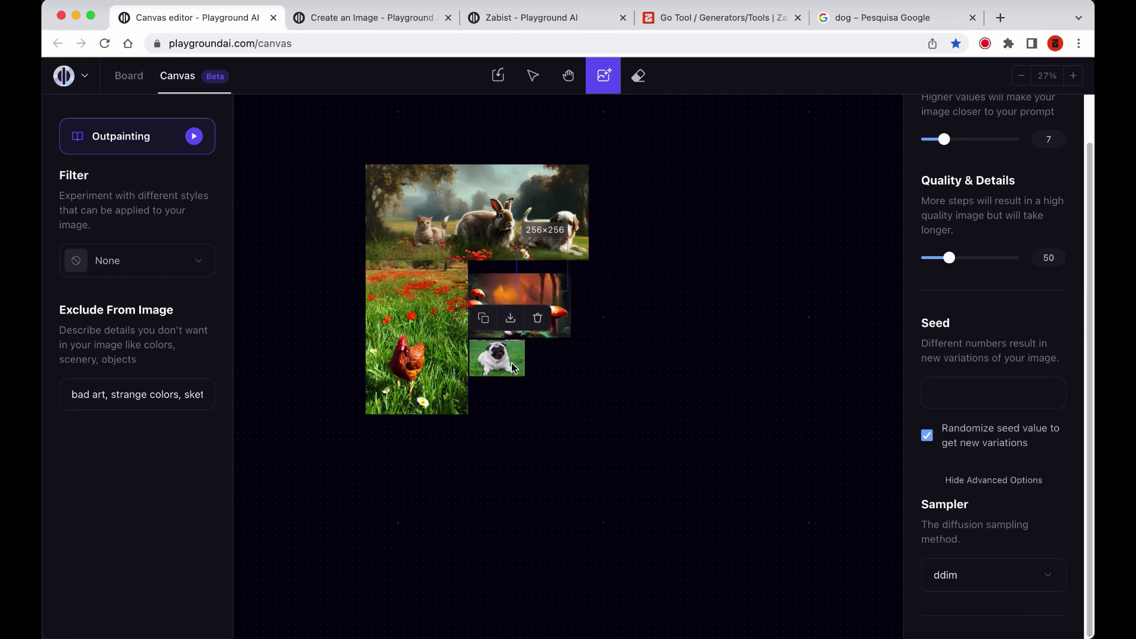
pyautogui.moveTo(520, 313); pyautogui.dragTo(520, 301)
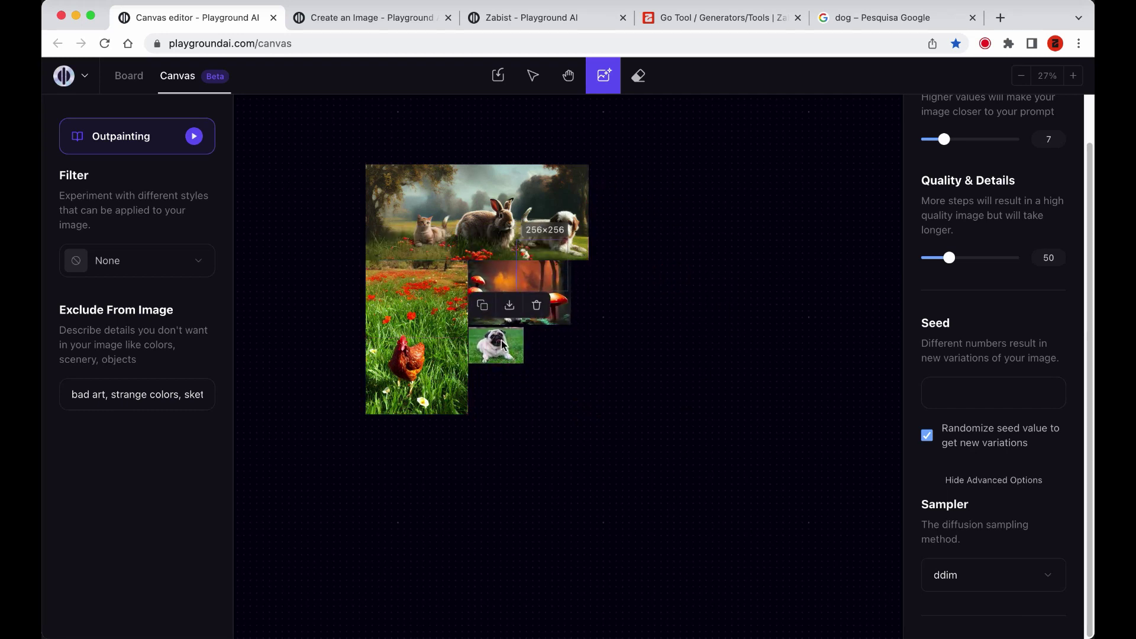
pyautogui.scroll(2, 702, 363)
pyautogui.hscroll(-3, 702, 363)
# - Select all the arranged images, download them as one picture, image (19).png, and open it
pyautogui.click(755, 183)
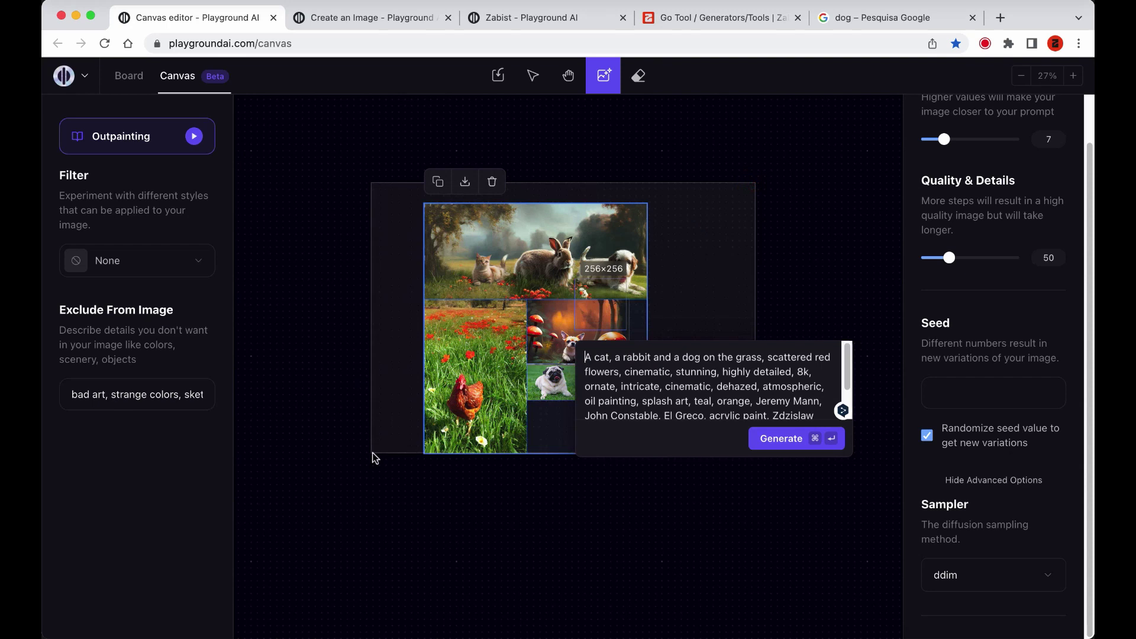
pyautogui.click(406, 434)
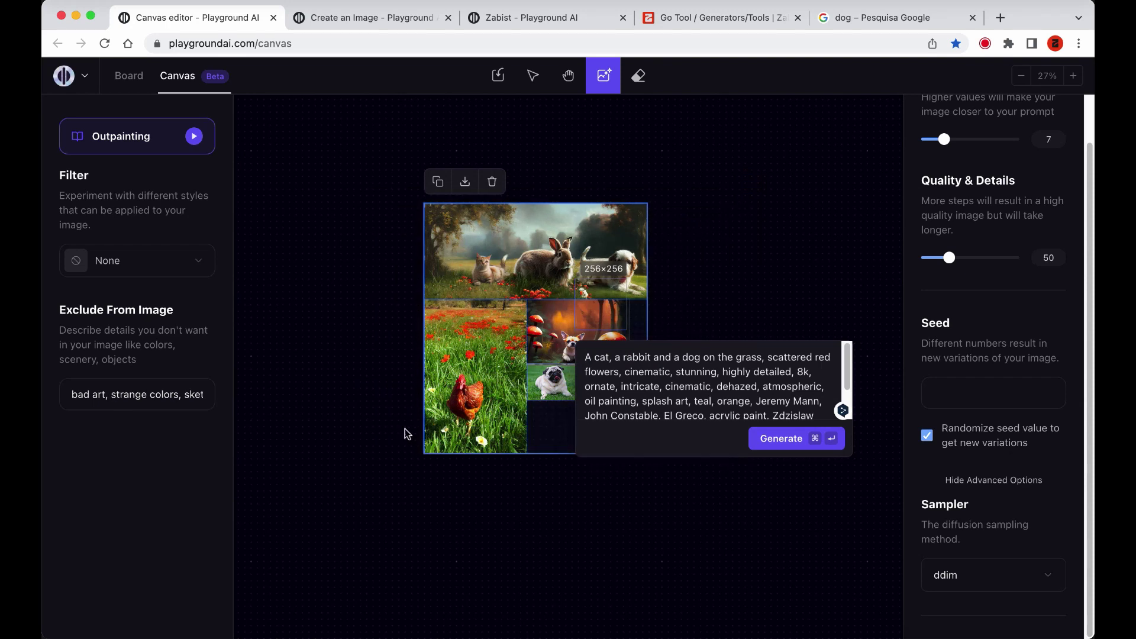
pyautogui.click(465, 183)
pyautogui.click(133, 619)
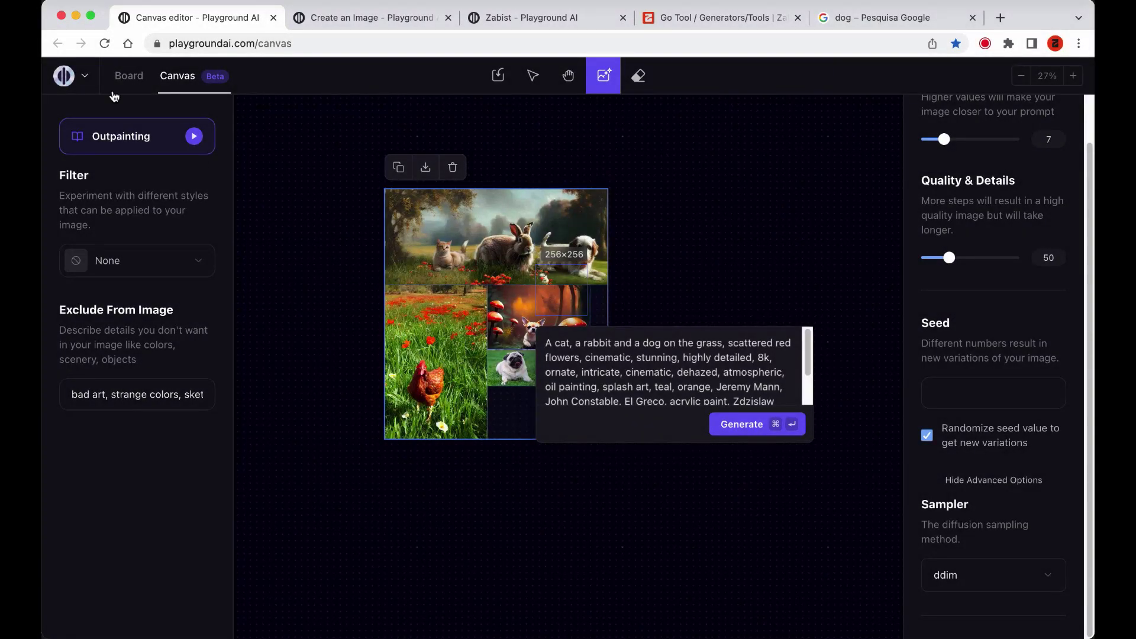
# - Open the main app menu and browse its File and Edit submenus
pyautogui.click(89, 79)
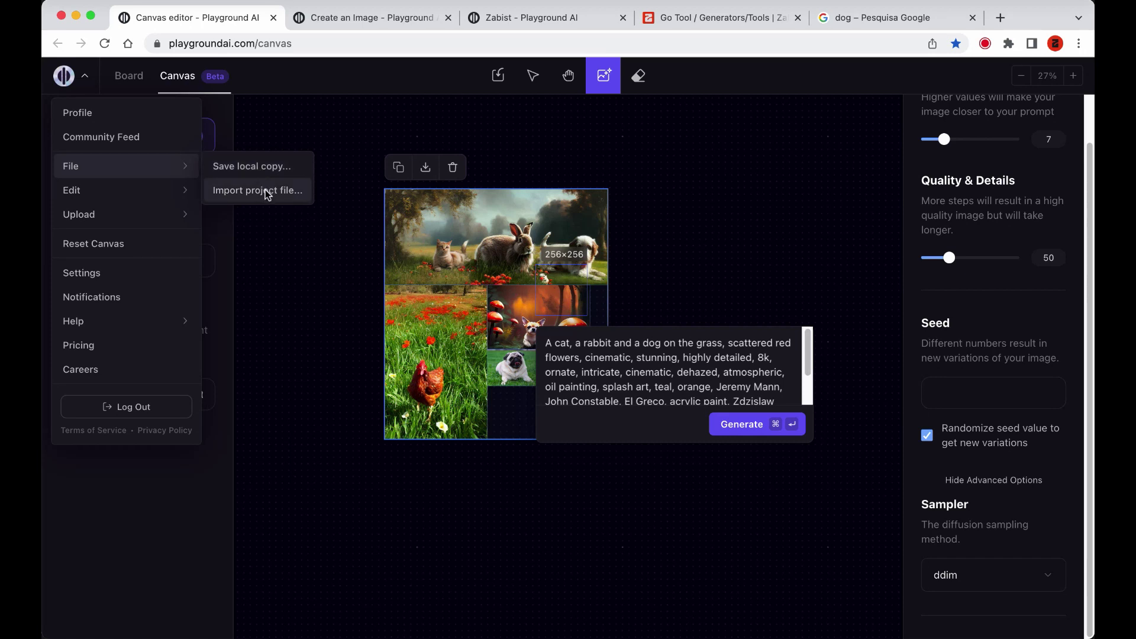
pyautogui.moveTo(126, 196)
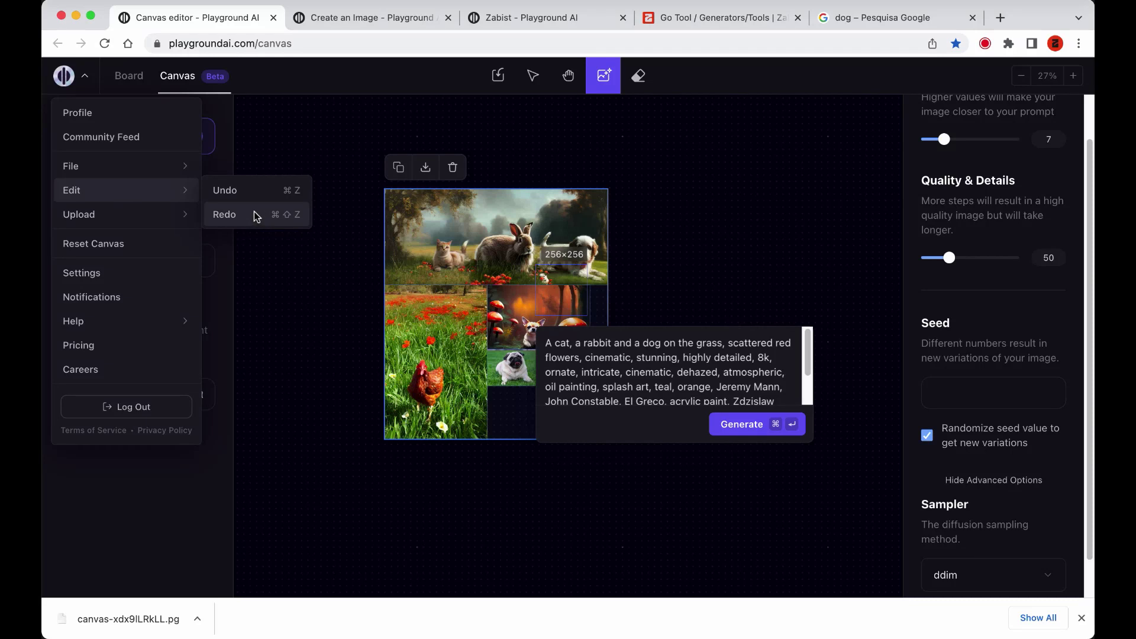
pyautogui.moveTo(172, 214)
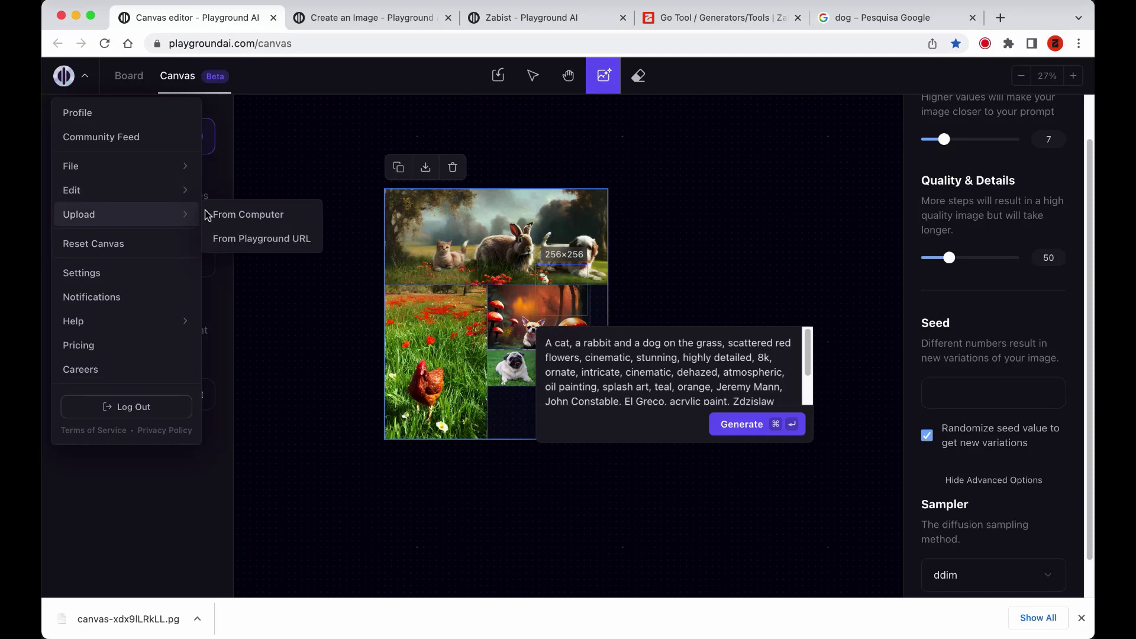